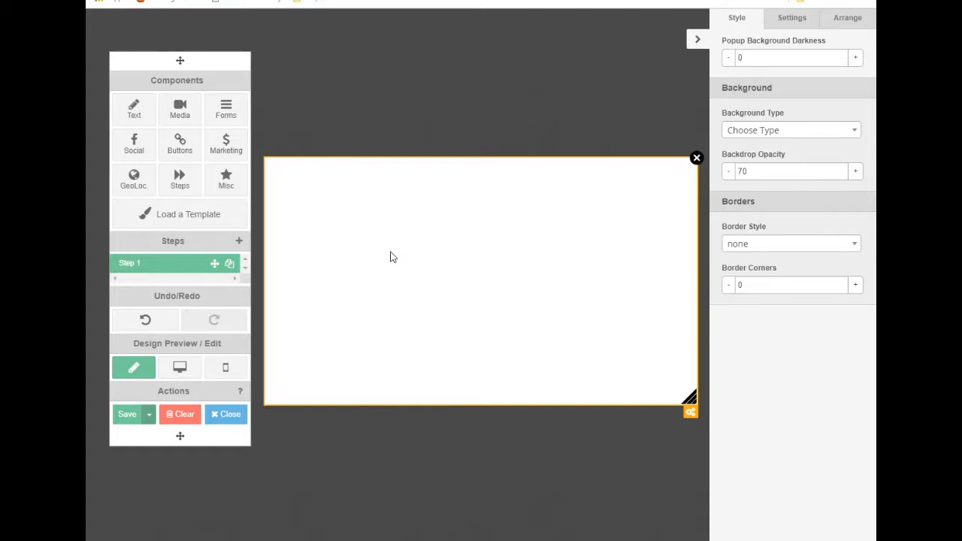
Add a Built-In Opt-In Form to the middle of the blank popup.
left_click(224, 109)
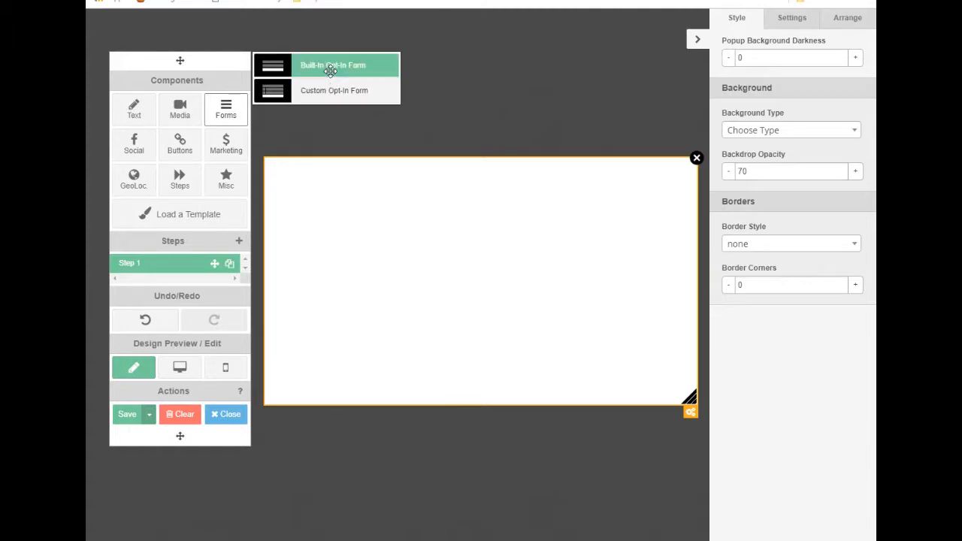
left_click_drag(338, 65, 445, 250)
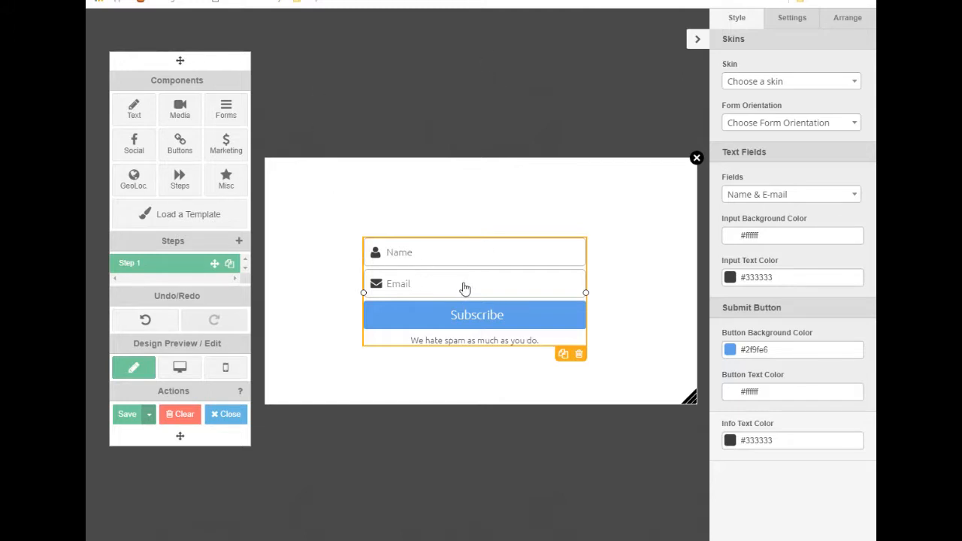
mouse_move(466, 284)
left_mouse_down()
mouse_move(426, 240)
mouse_move(396, 269)
mouse_move(447, 284)
mouse_move(455, 274)
mouse_move(446, 304)
mouse_move(449, 217)
mouse_move(467, 282)
left_mouse_up()
Try narrowing the opt-in form to less than half its width, and widen it back.
left_click_drag(587, 290, 456, 293)
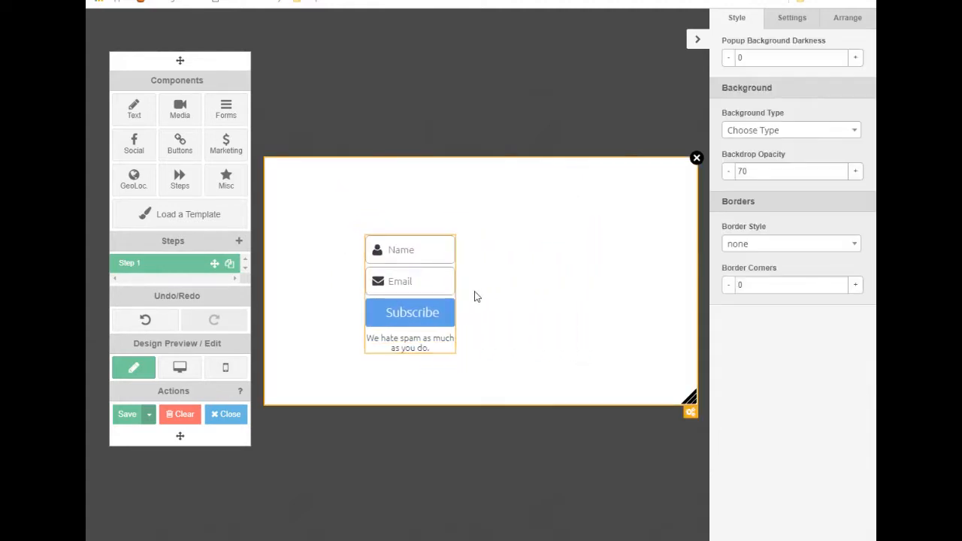
left_click(437, 281)
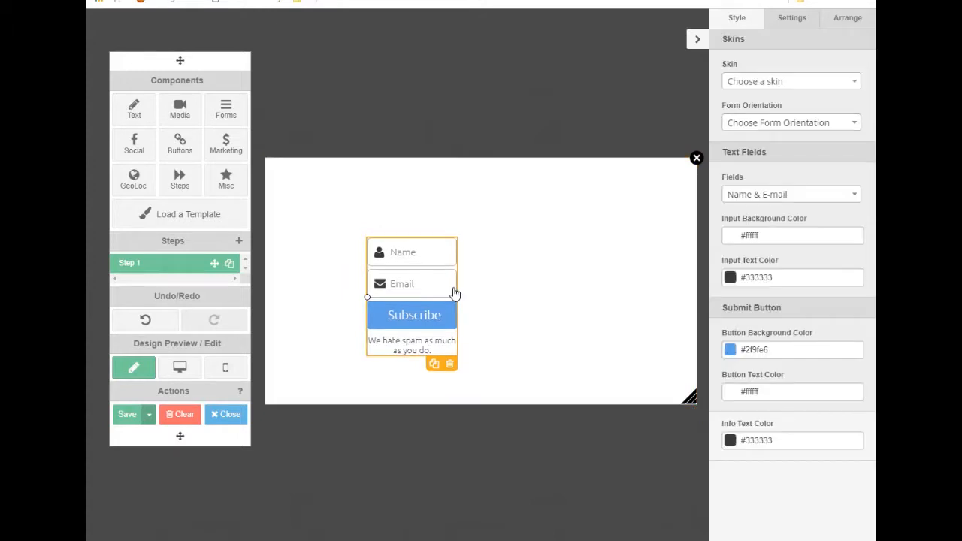
left_click_drag(457, 296, 589, 297)
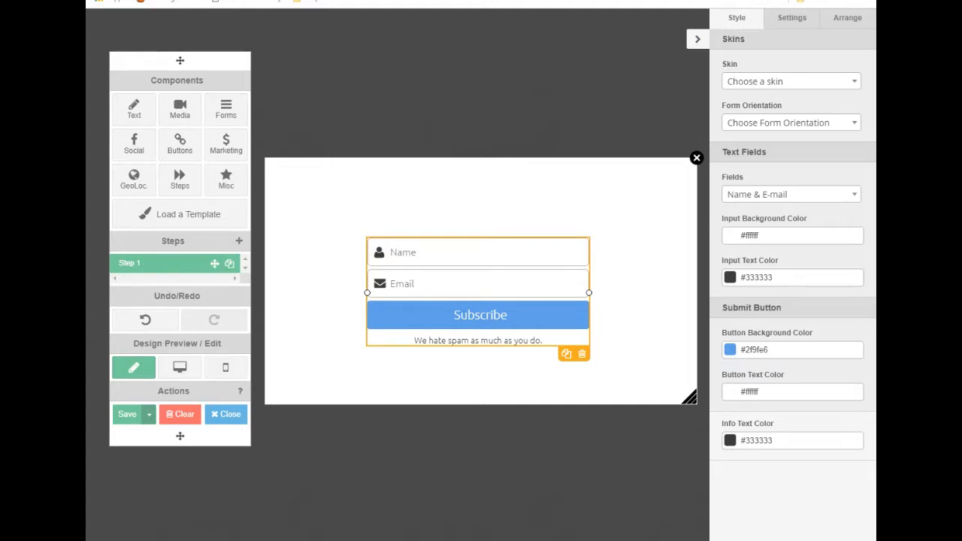
Try Skin 1 on the opt-in form and settle on Skin 2.
left_click(780, 84)
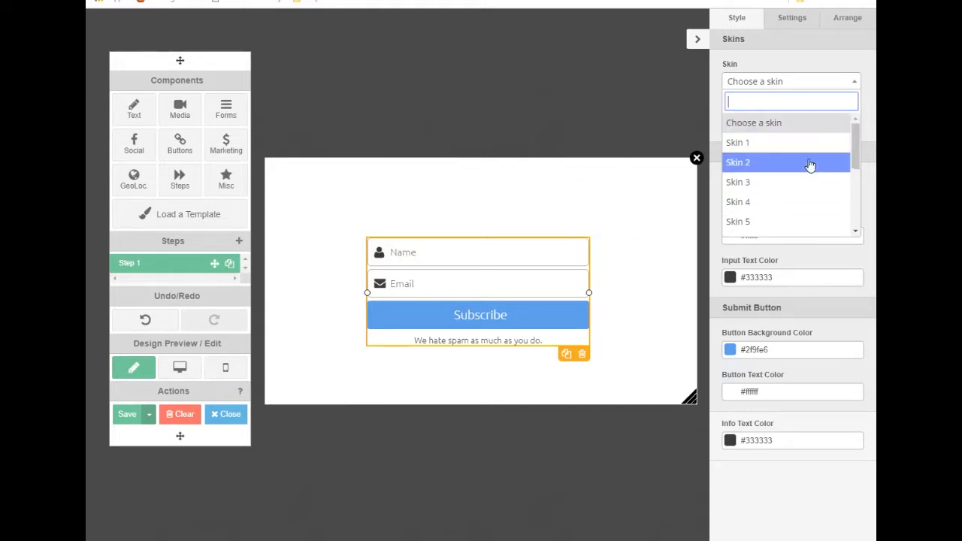
left_click(775, 144)
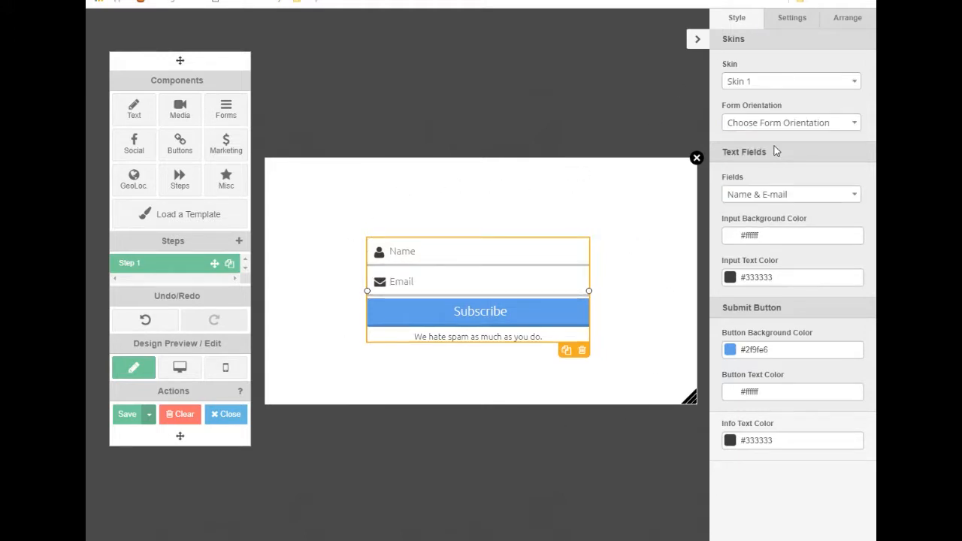
left_click(764, 88)
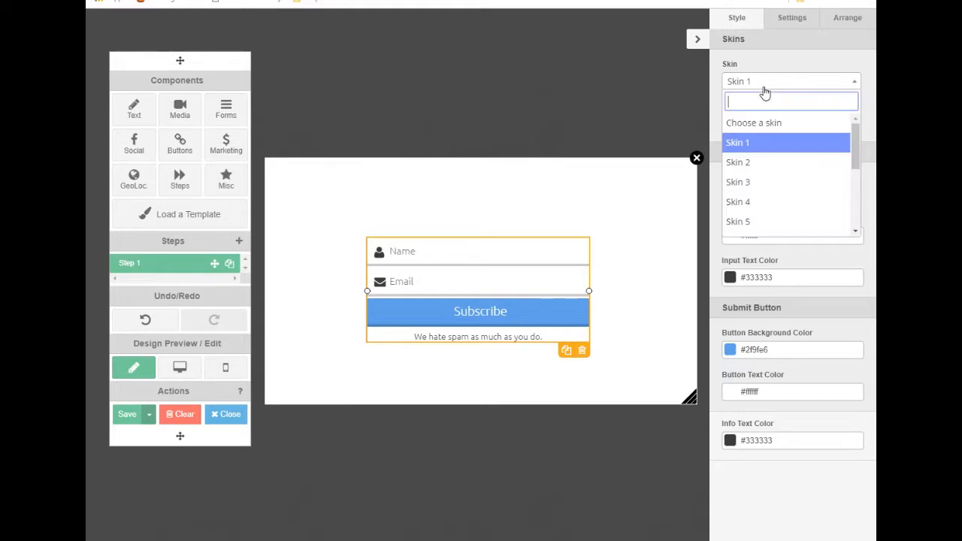
left_click(764, 161)
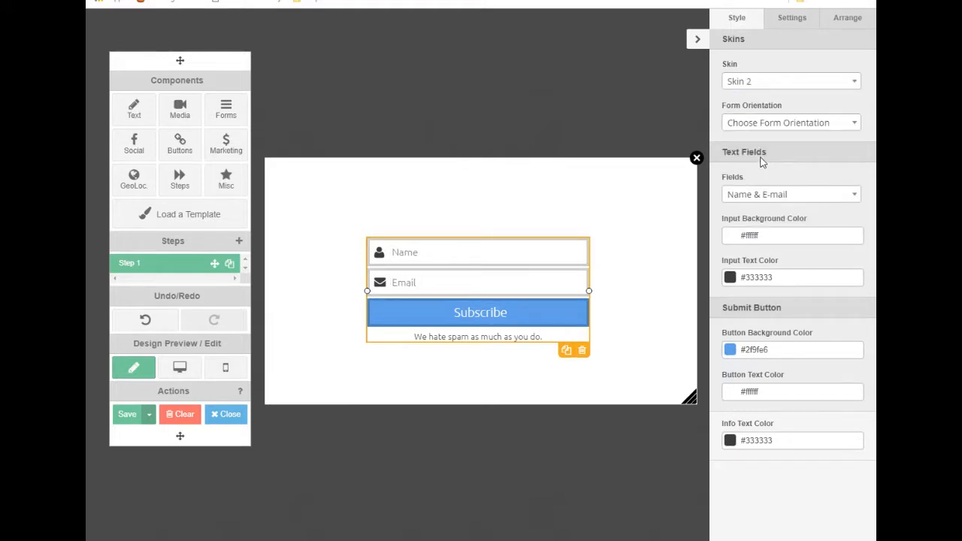
Try the Horizontal form orientation and settle on Vertical.
left_click(749, 126)
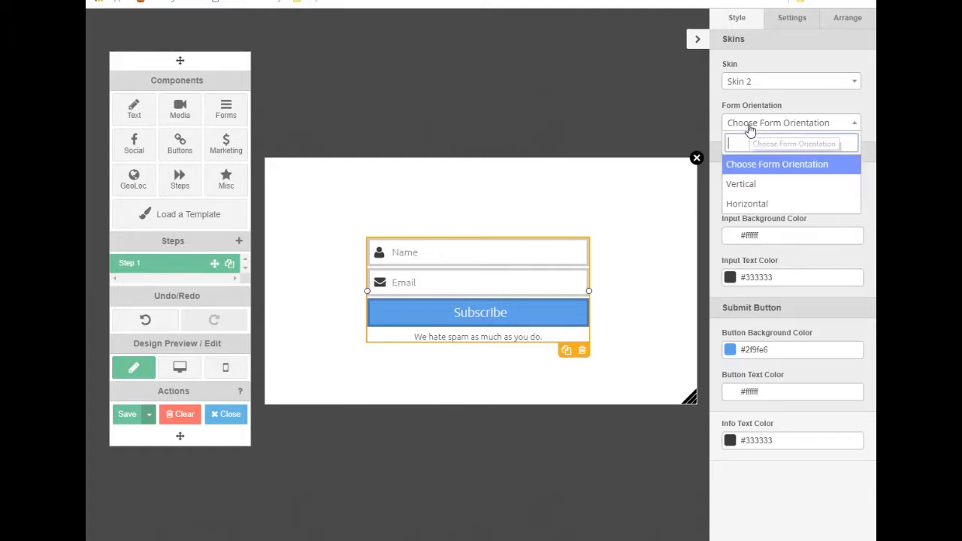
left_click(743, 204)
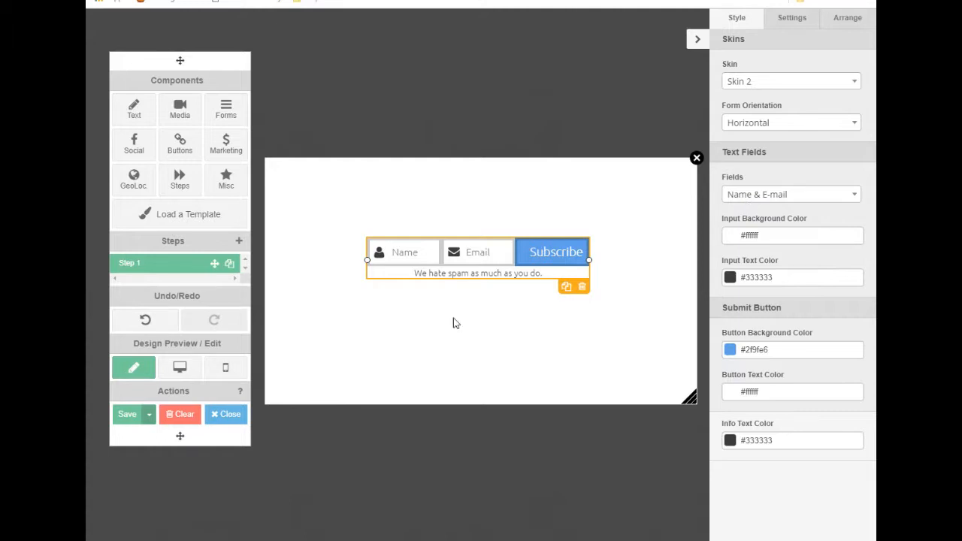
left_click(774, 132)
left_click(753, 184)
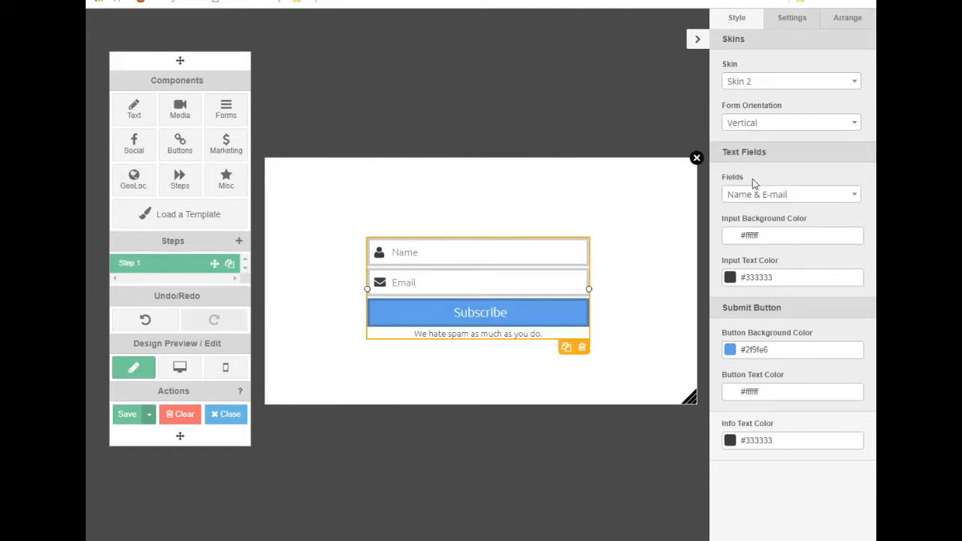
Try showing the E-mail Only field in the form, and switch back to Name & E-mail.
left_click(809, 197)
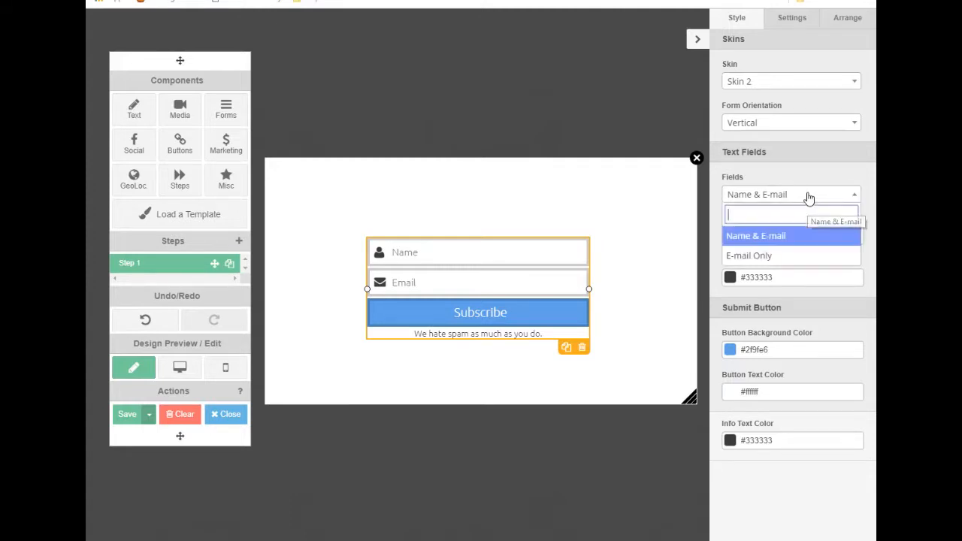
left_click(759, 256)
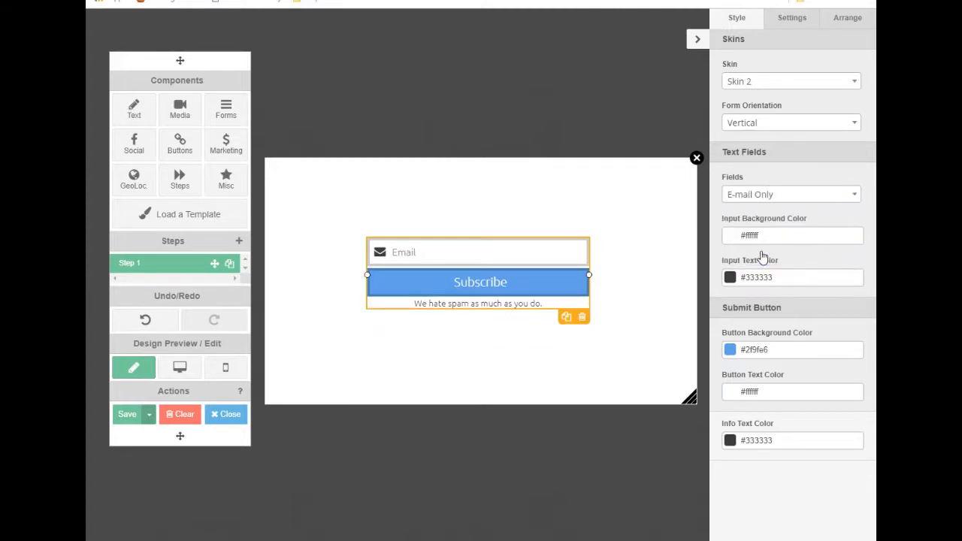
left_click(762, 198)
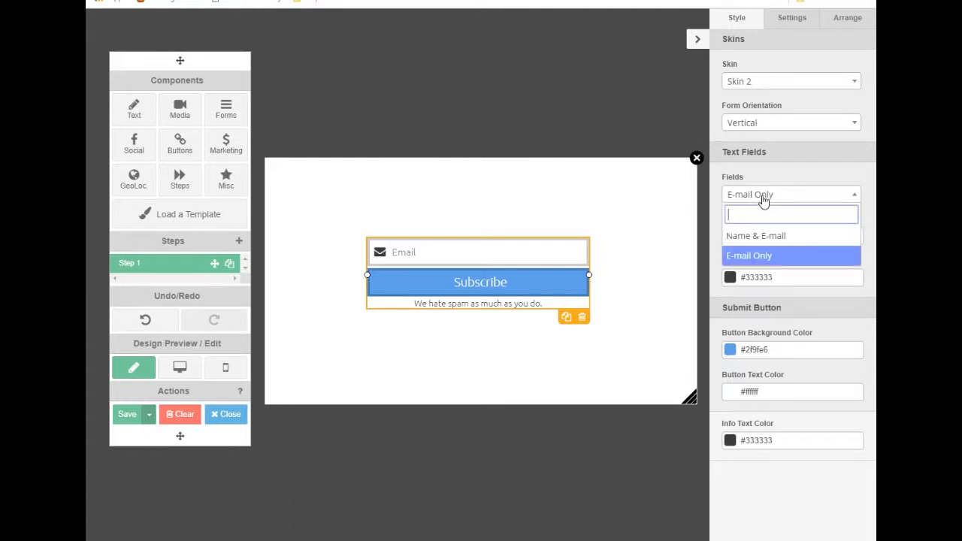
left_click(768, 237)
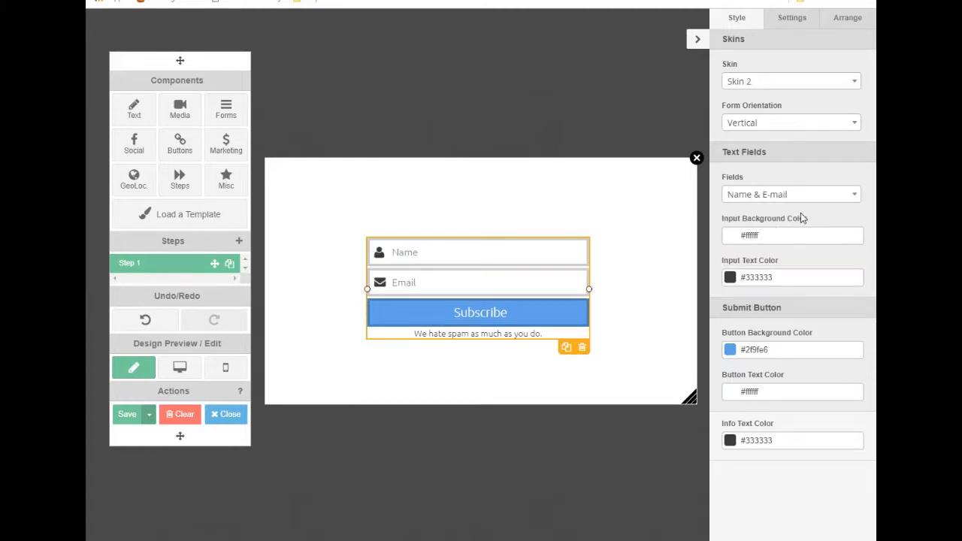
Change the input background color of the form's text fields to the light blue-grey #ebf5f5.
left_click(754, 235)
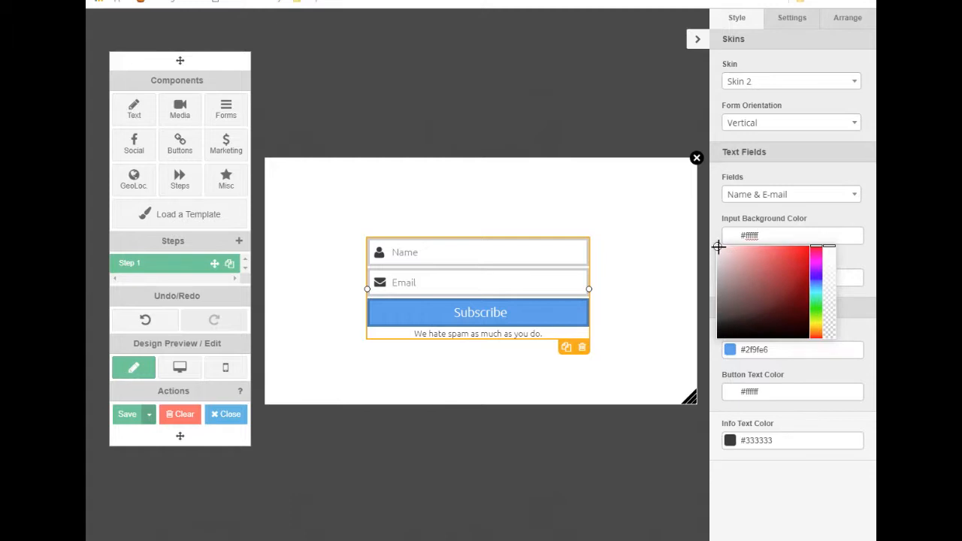
mouse_move(719, 248)
left_mouse_down()
mouse_move(761, 275)
mouse_move(786, 260)
mouse_move(768, 273)
mouse_move(721, 249)
left_mouse_up()
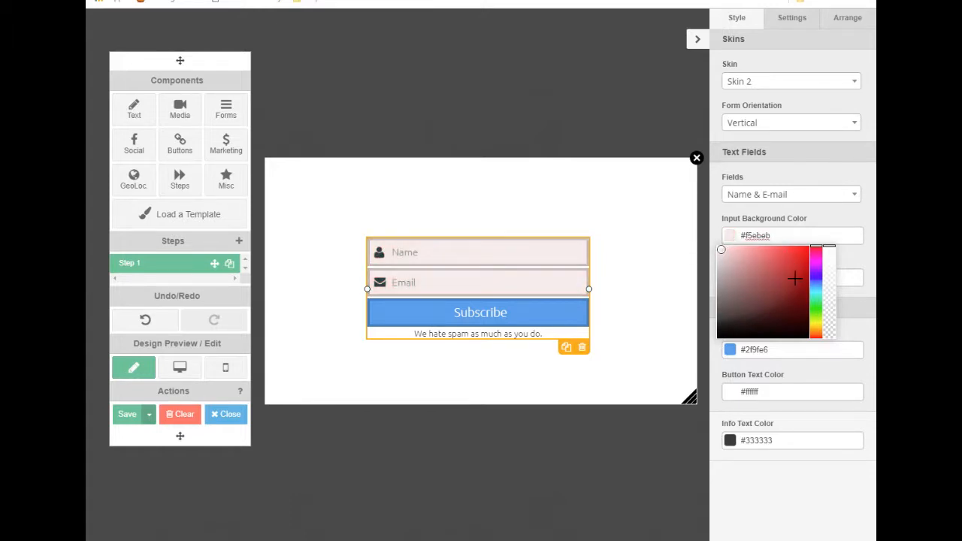
left_click_drag(816, 248, 816, 292)
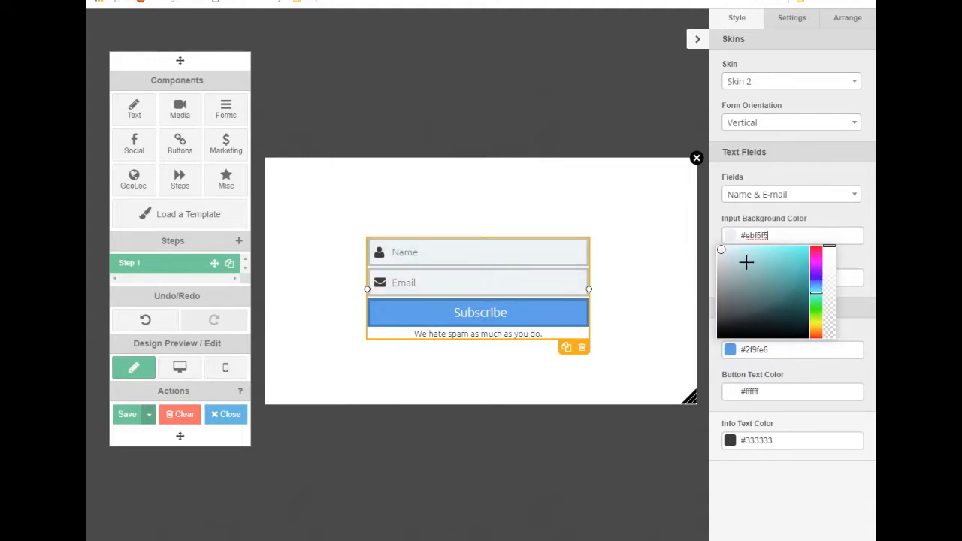
left_click_drag(721, 251, 720, 249)
left_click(848, 224)
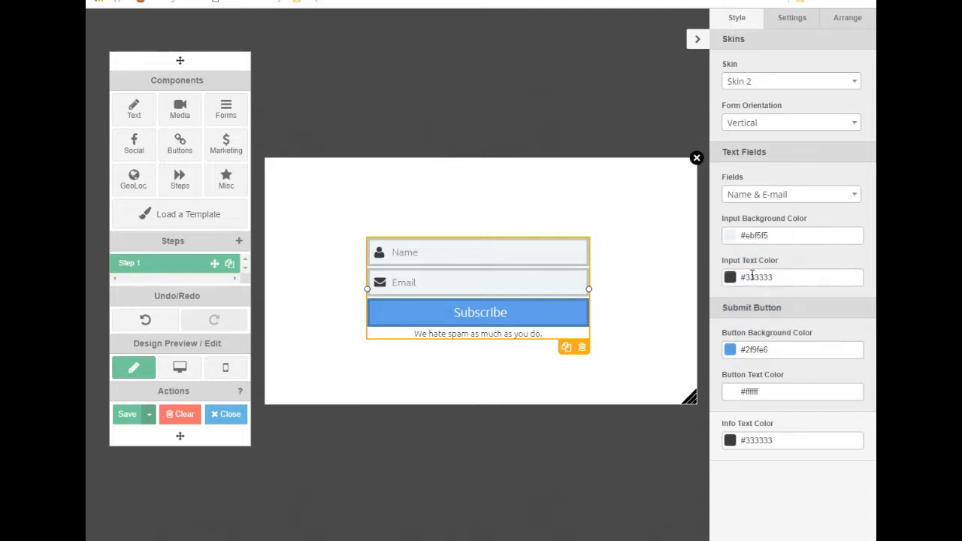
Change the input text color of the form's fields to the dark red #9e3f3f.
left_click(728, 275)
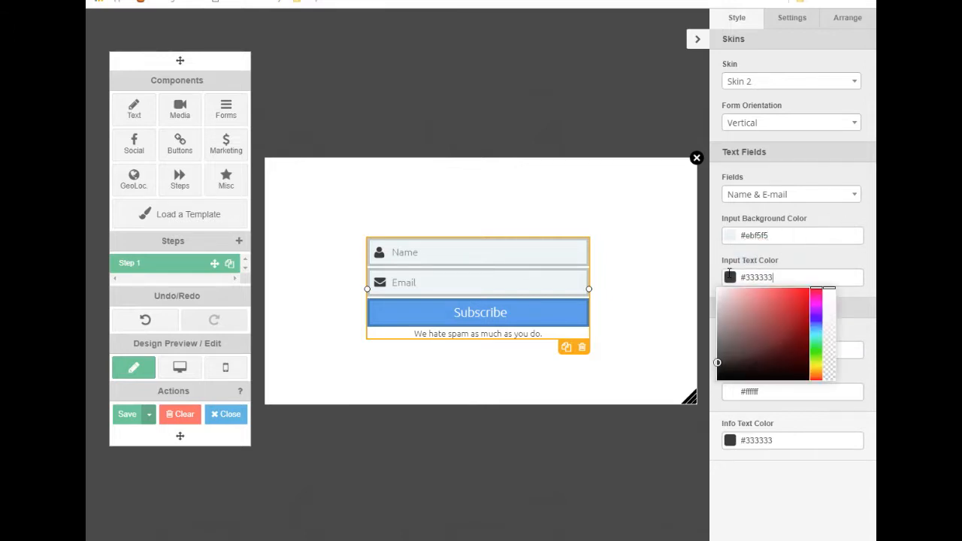
left_click(788, 317)
left_click(753, 352)
left_click_drag(753, 352, 774, 323)
left_click(827, 258)
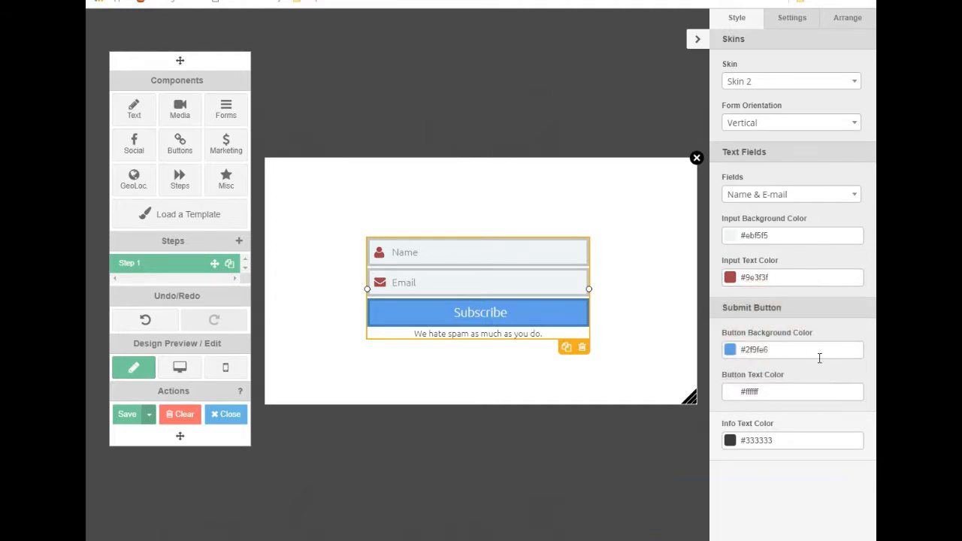
Darken the Subscribe button's background color to #2b87c4.
left_click(749, 349)
mouse_move(794, 376)
left_mouse_down()
mouse_move(758, 391)
mouse_move(750, 382)
mouse_move(745, 405)
mouse_move(719, 361)
mouse_move(770, 405)
mouse_move(789, 381)
left_mouse_up()
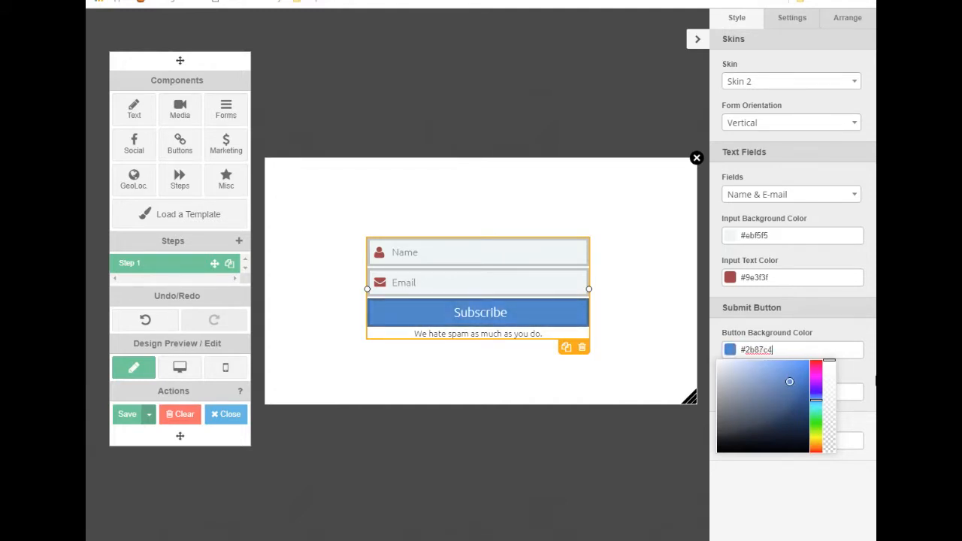
left_click(842, 332)
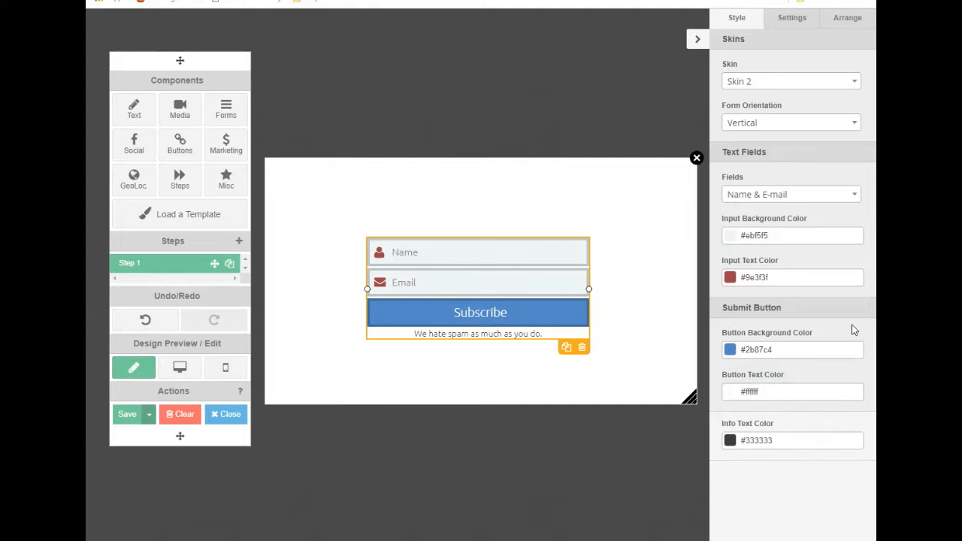
Set the button text color to #fffafa and the info text color to the pale pink #e3c3c3.
left_click(750, 391)
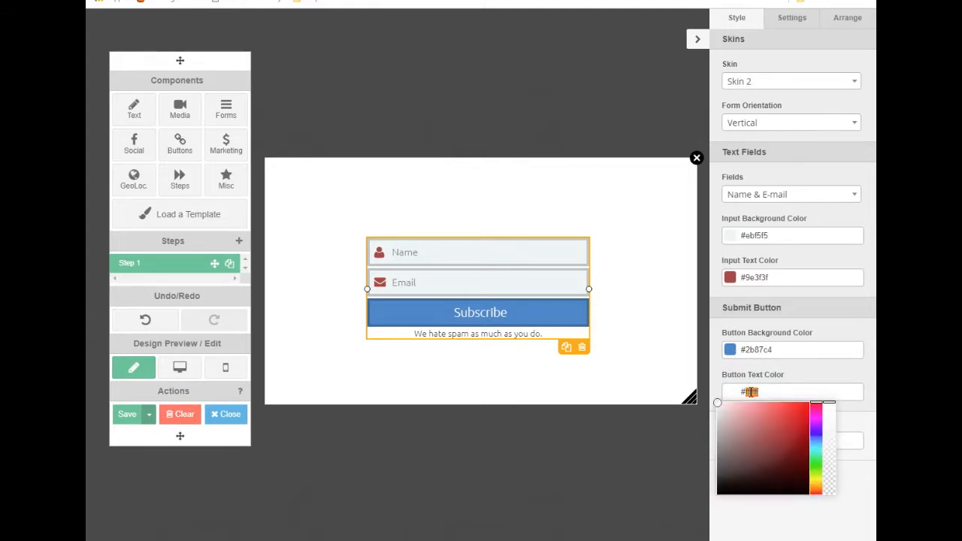
left_click(761, 437)
left_click_drag(761, 437, 720, 402)
left_click(807, 528)
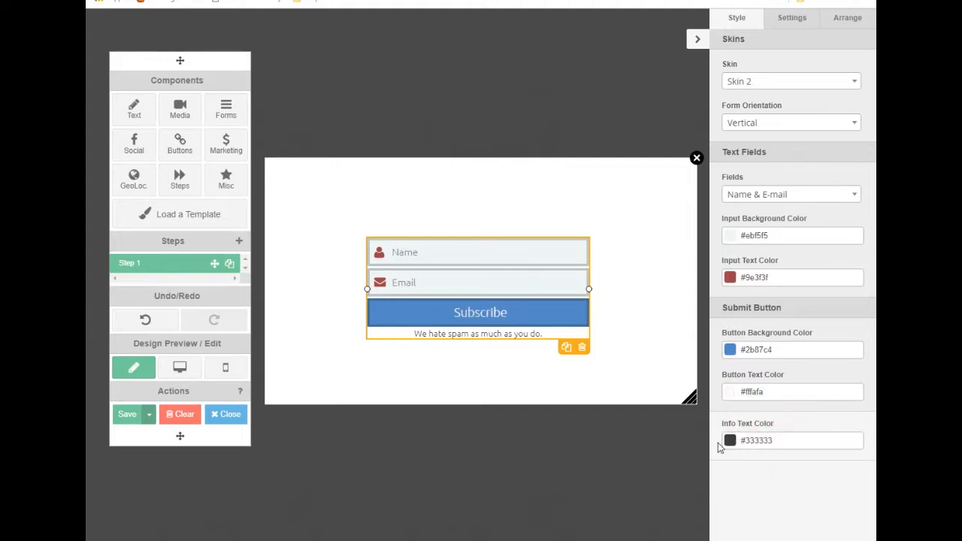
left_click(729, 439)
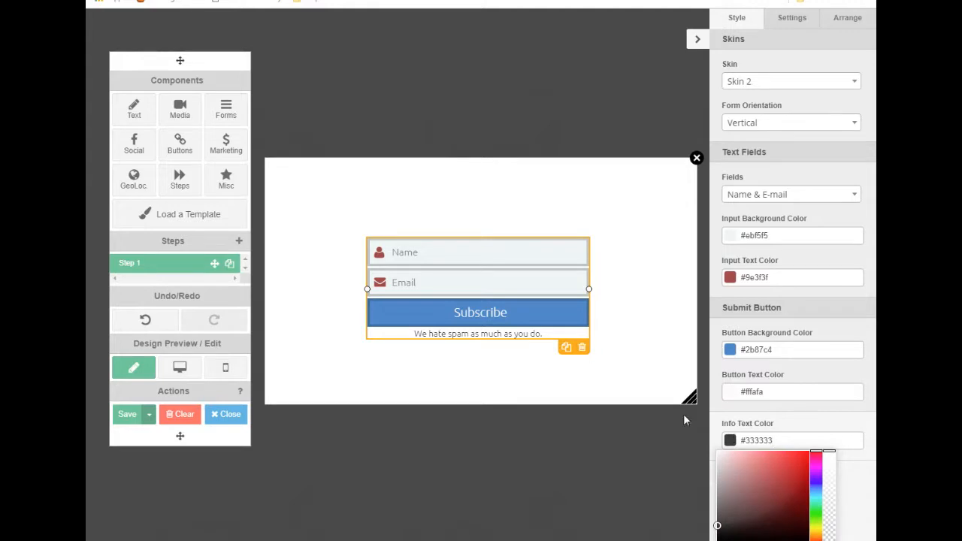
mouse_move(716, 526)
left_mouse_down()
mouse_move(801, 456)
mouse_move(745, 495)
mouse_move(726, 453)
mouse_move(730, 462)
left_mouse_up()
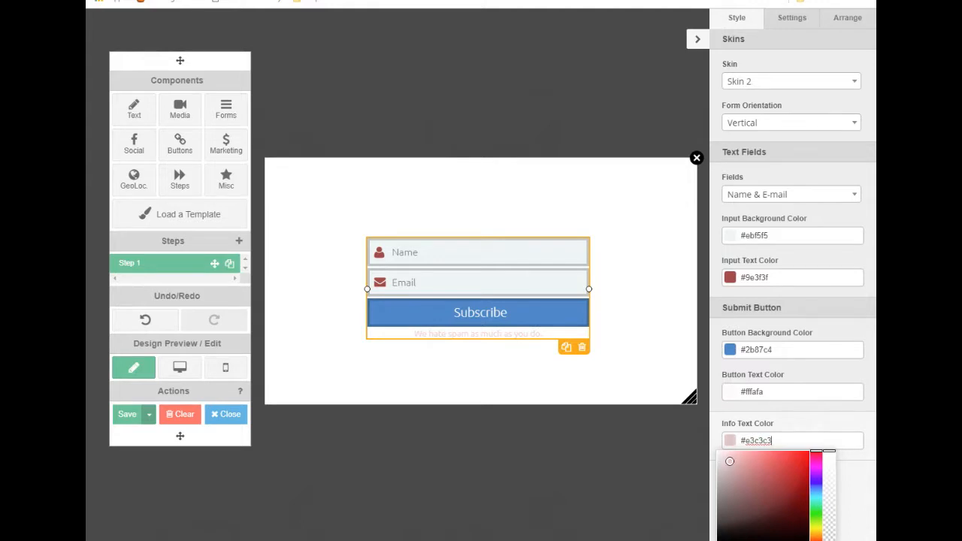
Open the form's storage settings and review the options for where sign-ups are stored.
left_click(792, 19)
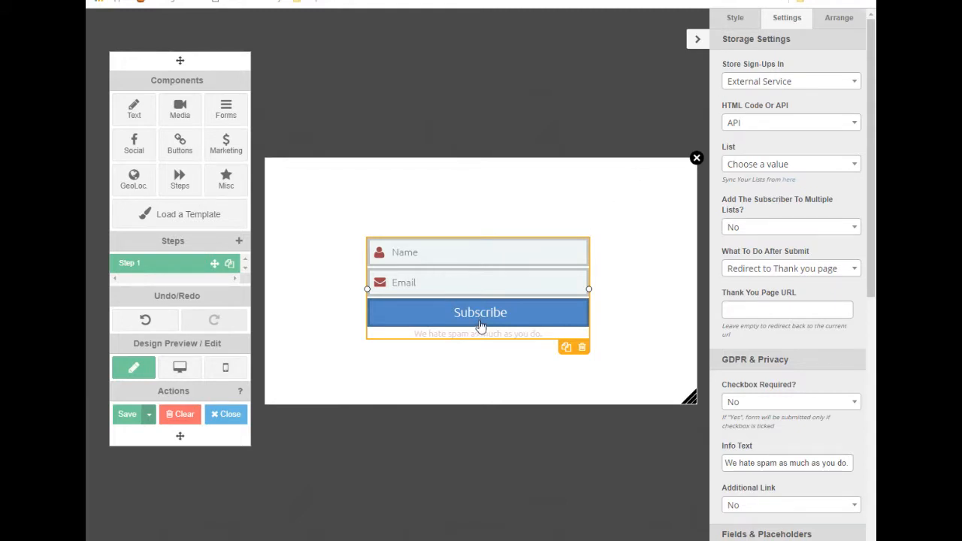
left_click(815, 82)
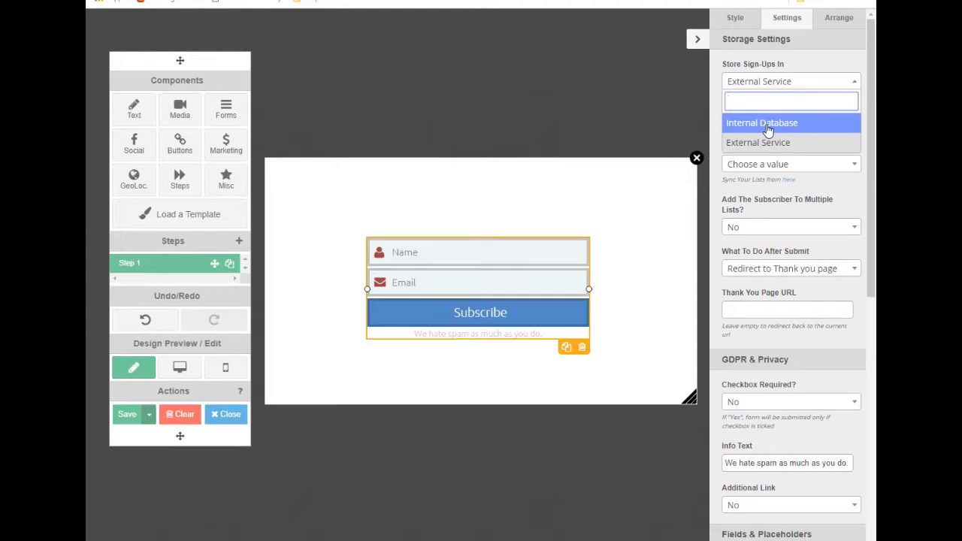
left_click(811, 66)
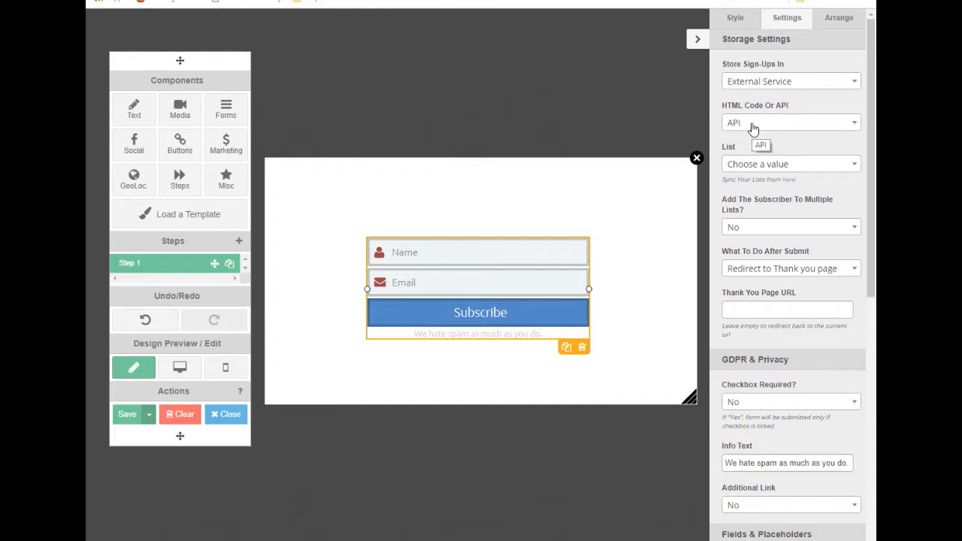
Switch the external service integration to HTML Form Code and check which forms are available for it.
left_click(854, 126)
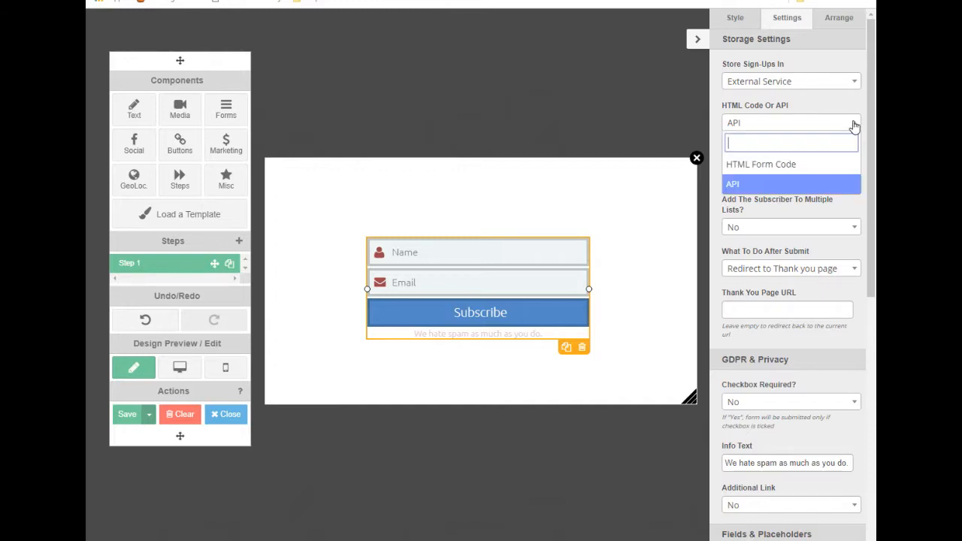
left_click(794, 166)
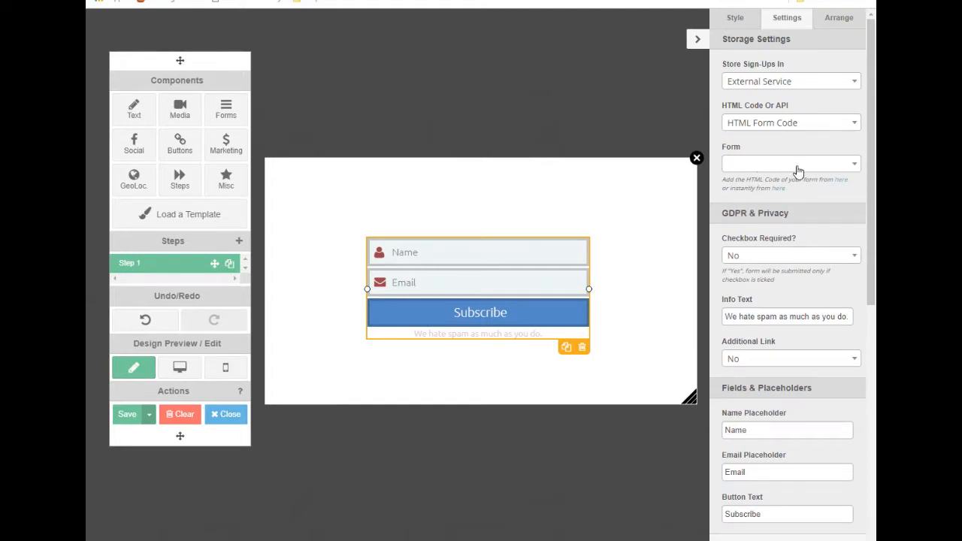
left_click(798, 171)
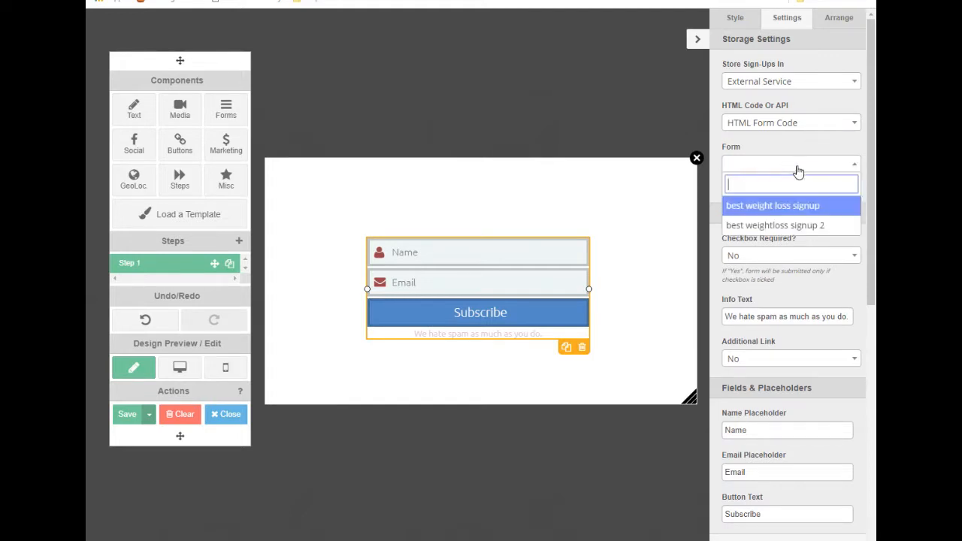
left_click(819, 128)
left_click(852, 128)
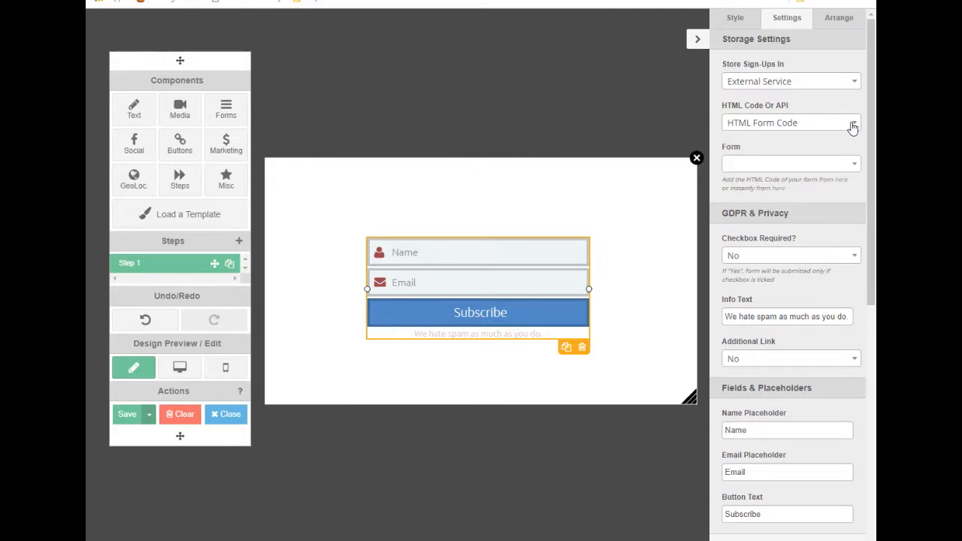
Switch the external service integration to API and review the mailing lists available for the sign-ups.
left_click(852, 125)
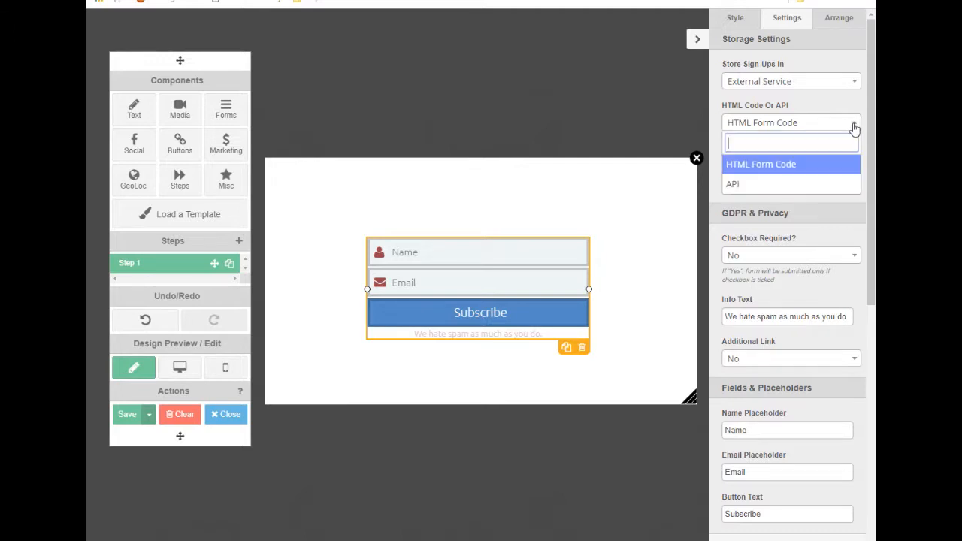
left_click(751, 187)
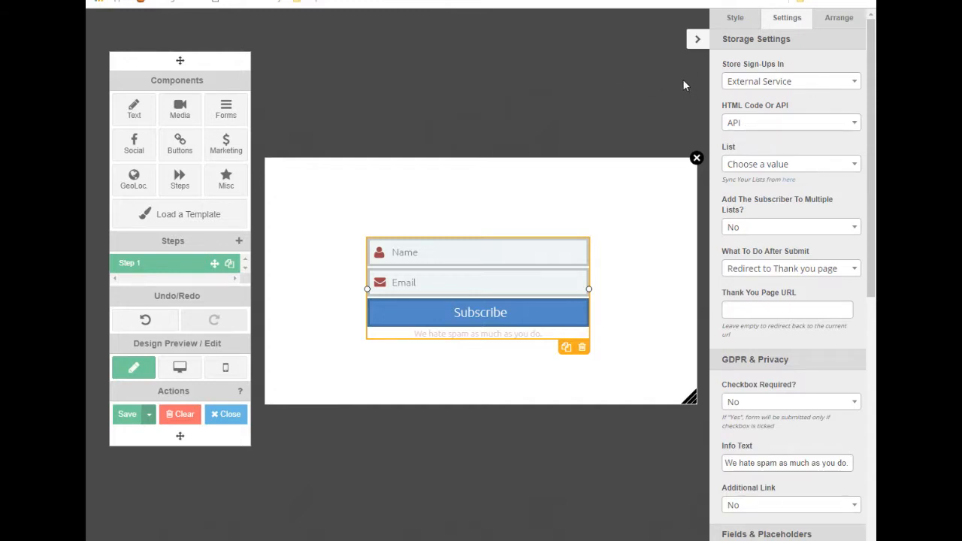
left_click(819, 170)
scroll(804, 248, "down", 4)
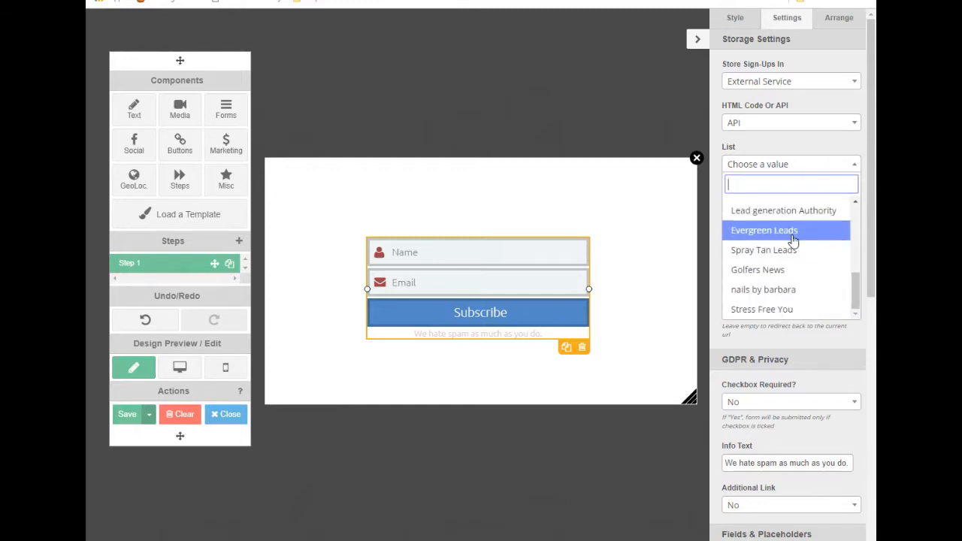
scroll(792, 240, "up", 5)
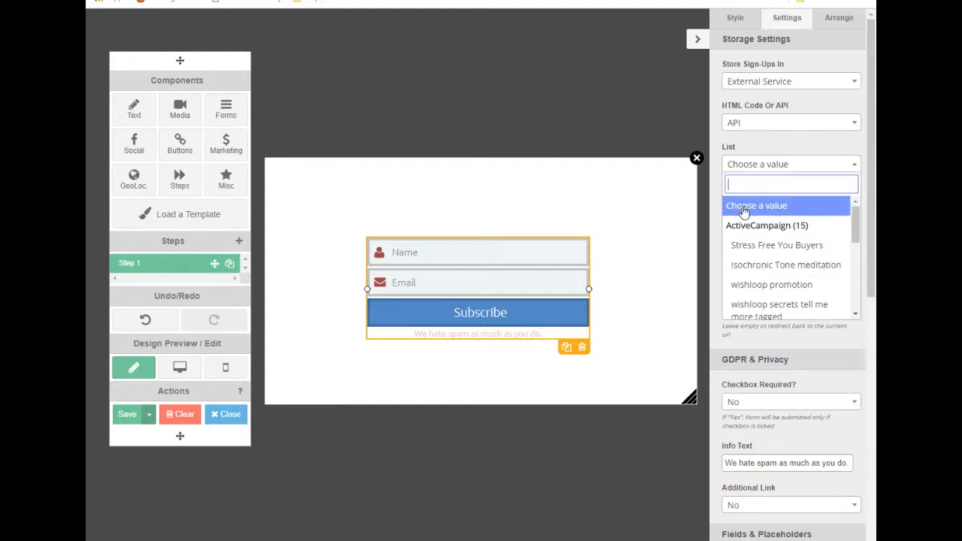
left_click(799, 148)
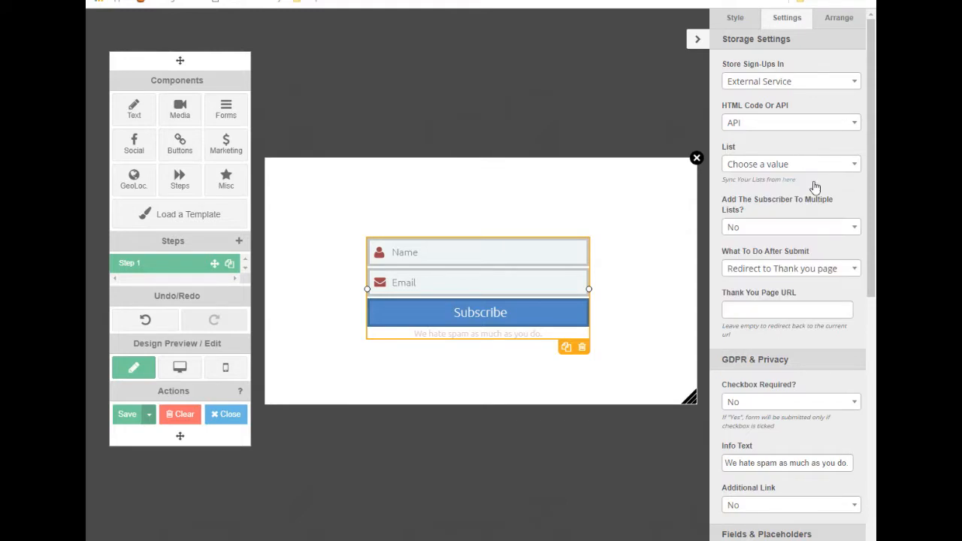
Try adding the subscriber to multiple lists, check the choices for List 2, and set the option back to No.
left_click(770, 228)
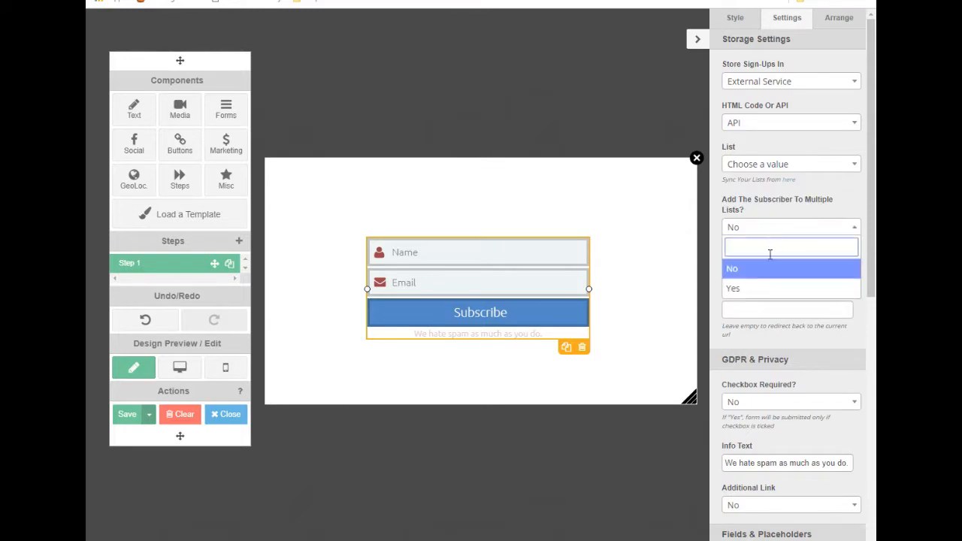
left_click(738, 290)
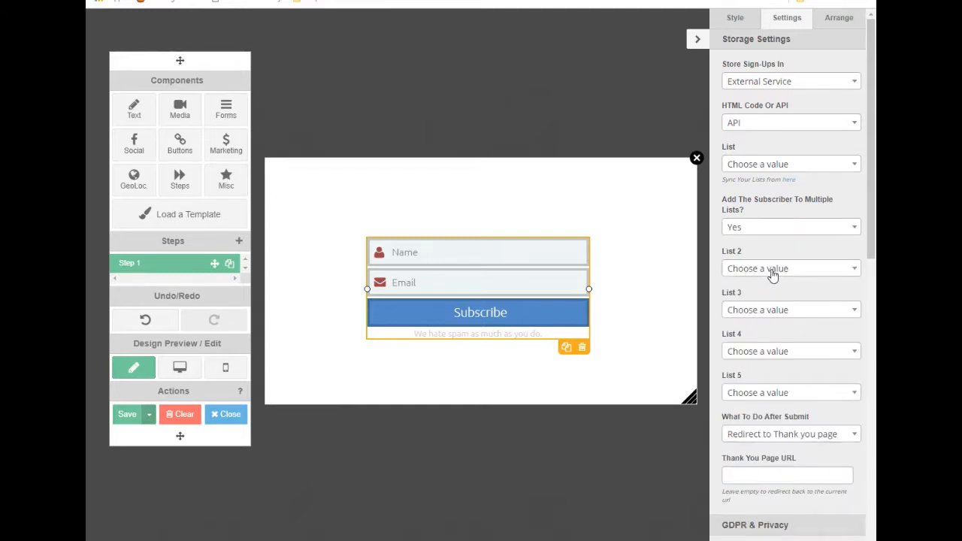
left_click(772, 273)
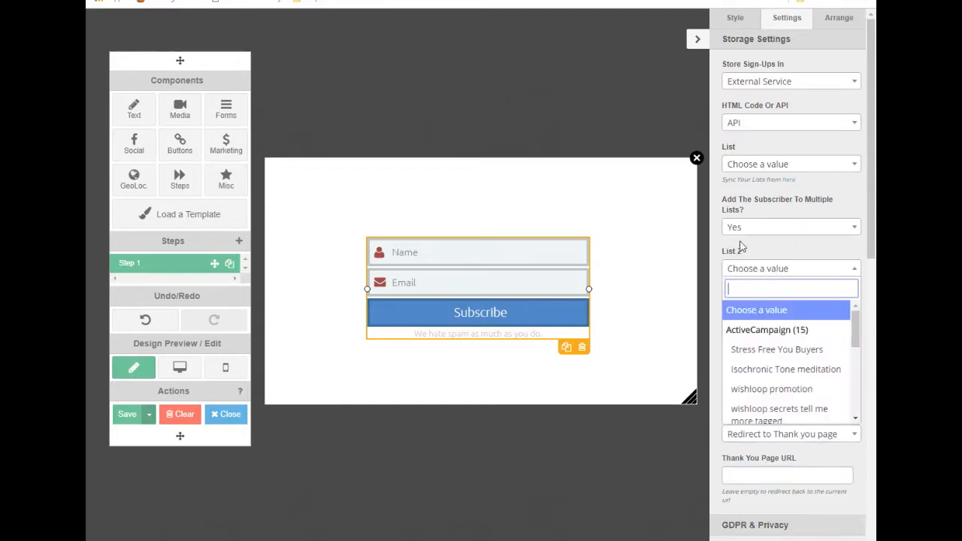
left_click(759, 228)
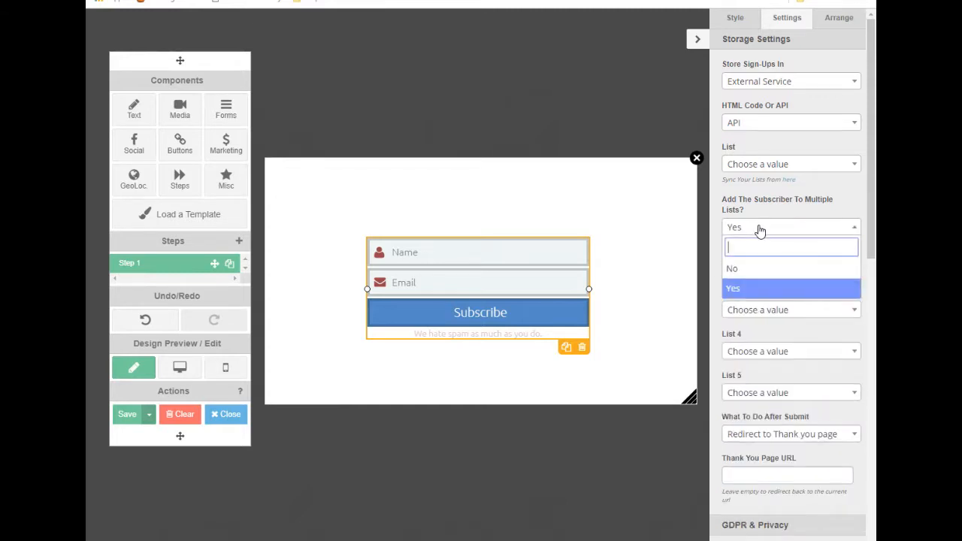
left_click(733, 277)
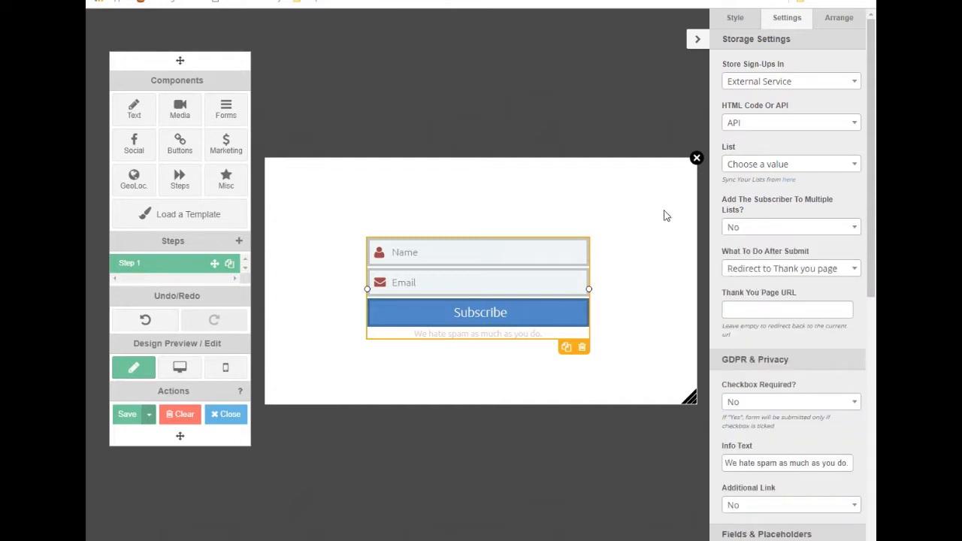
Review the after-submit actions, keep Redirect to Thank you page, and open the Thank You Page URL for editing.
left_click(791, 275)
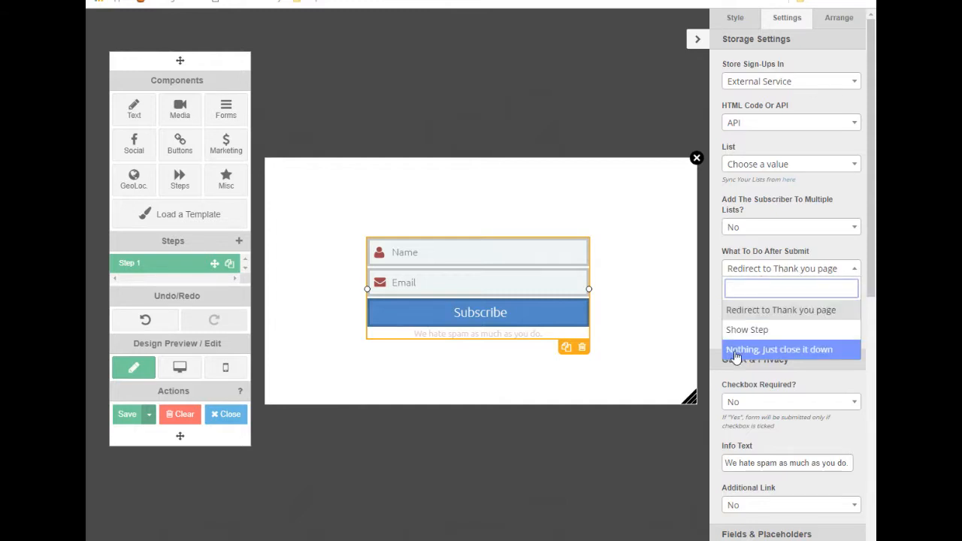
left_click(760, 311)
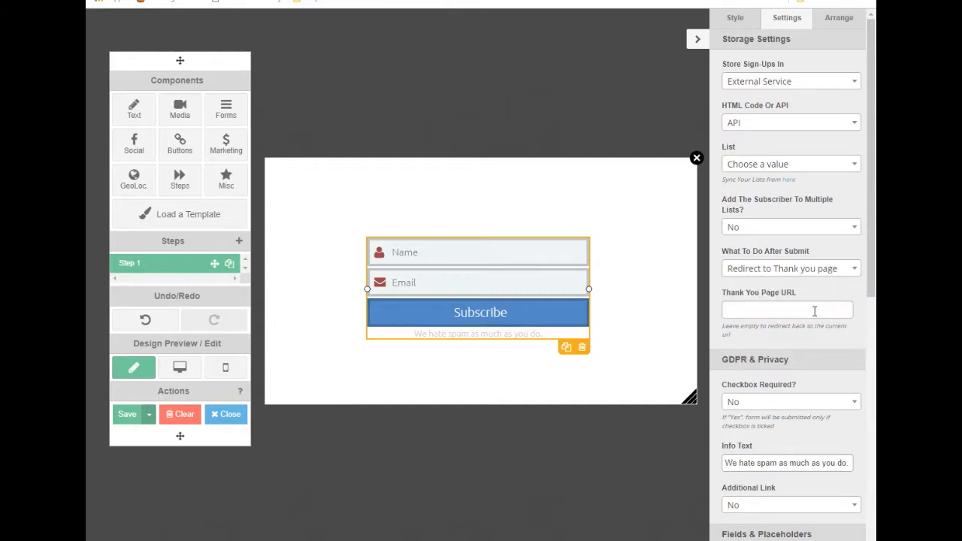
left_click(731, 314)
Make the GDPR and privacy checkbox required for submitting the form.
left_click_drag(873, 279, 873, 404)
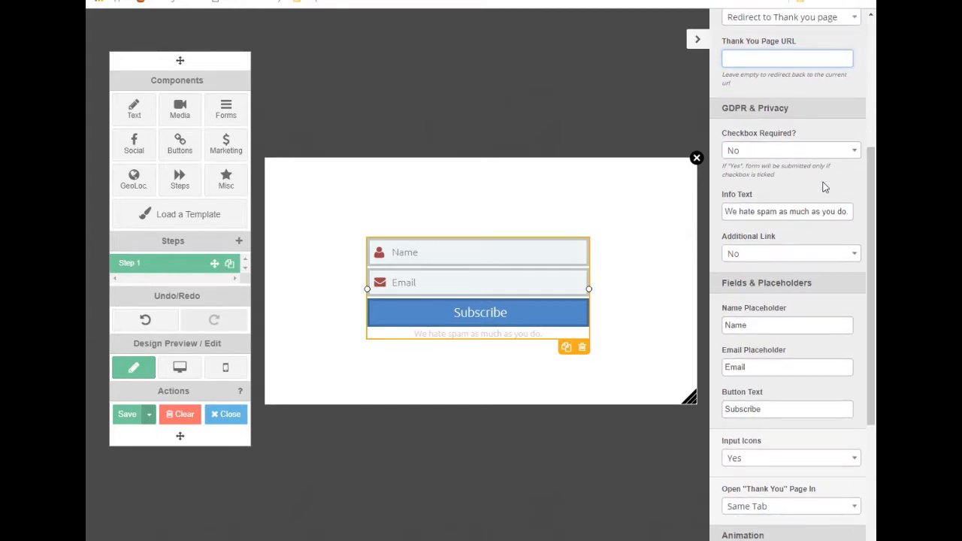
left_click(853, 152)
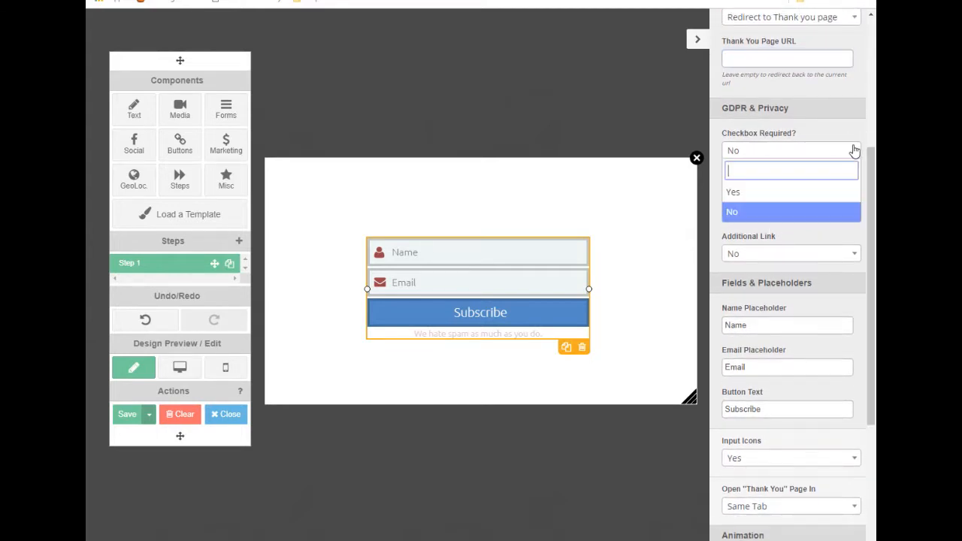
left_click(759, 196)
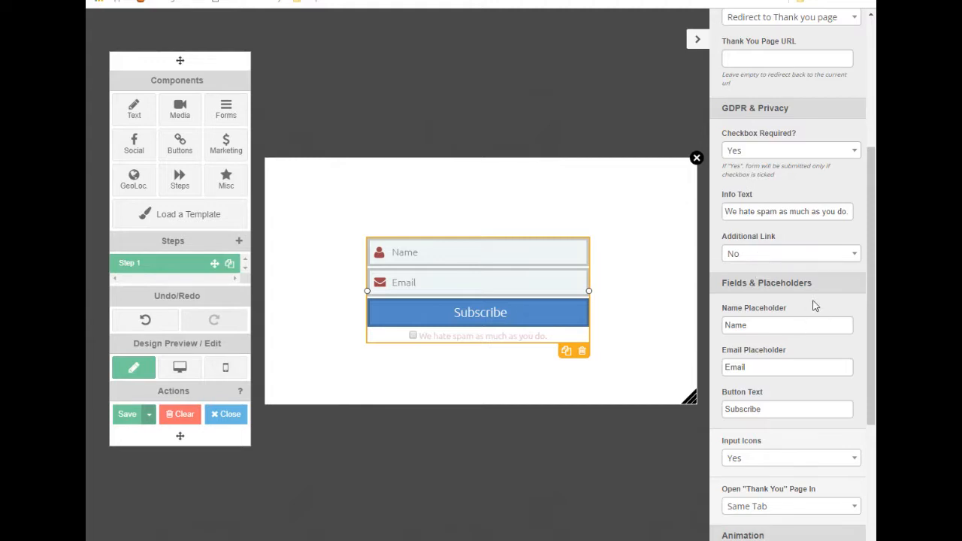
Try the button text "Subscribe Now" and restore it to "Subscribe".
scroll(799, 280, "down", 1)
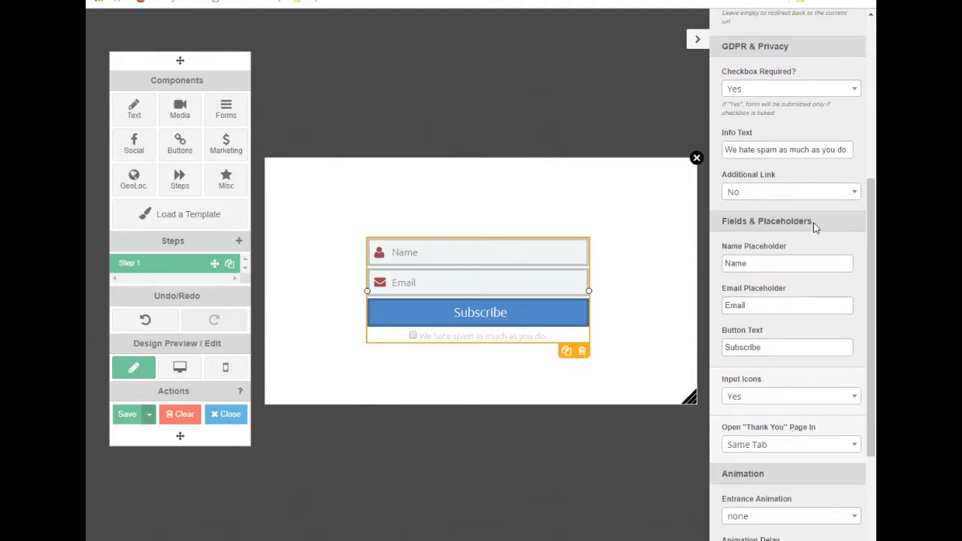
scroll(816, 227, "down", 1)
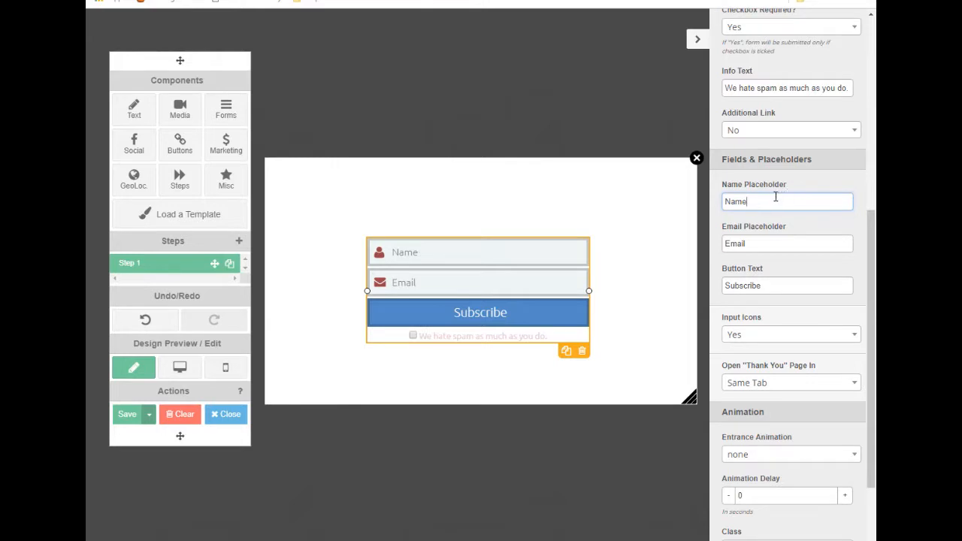
left_click(774, 289)
type("Now")
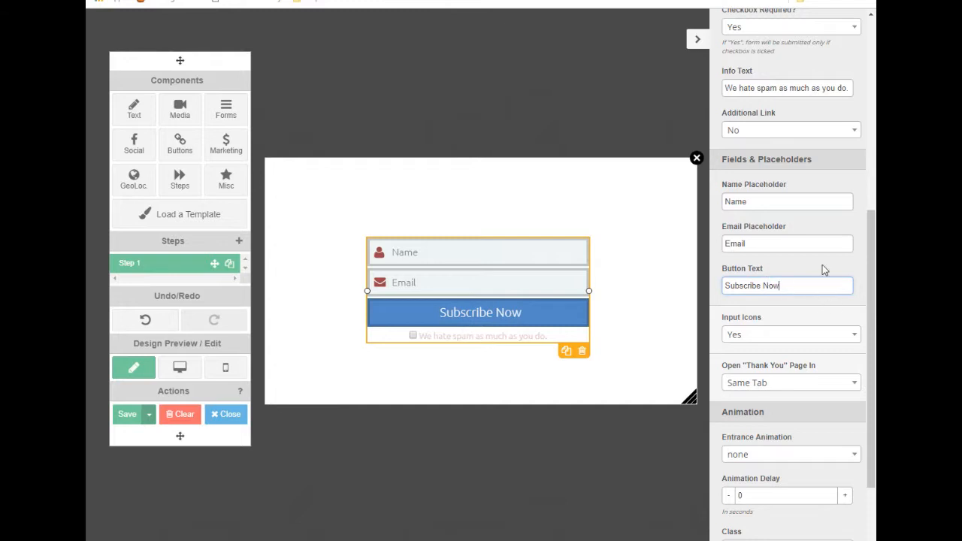
key("BackSpace")
key("BackSpace")
key("BackSpace")
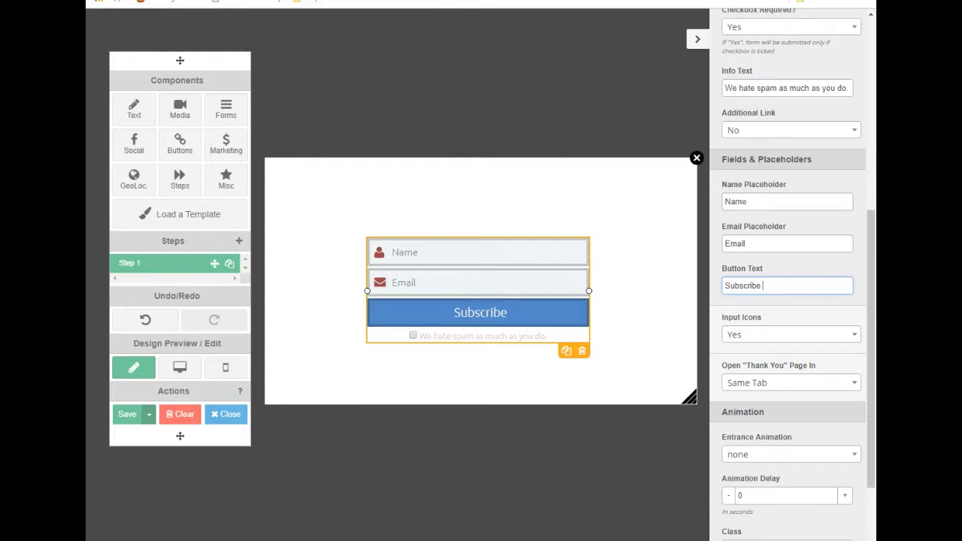
Try hiding the input icons in the name and email fields and turn them back on.
left_click(769, 338)
left_click(744, 395)
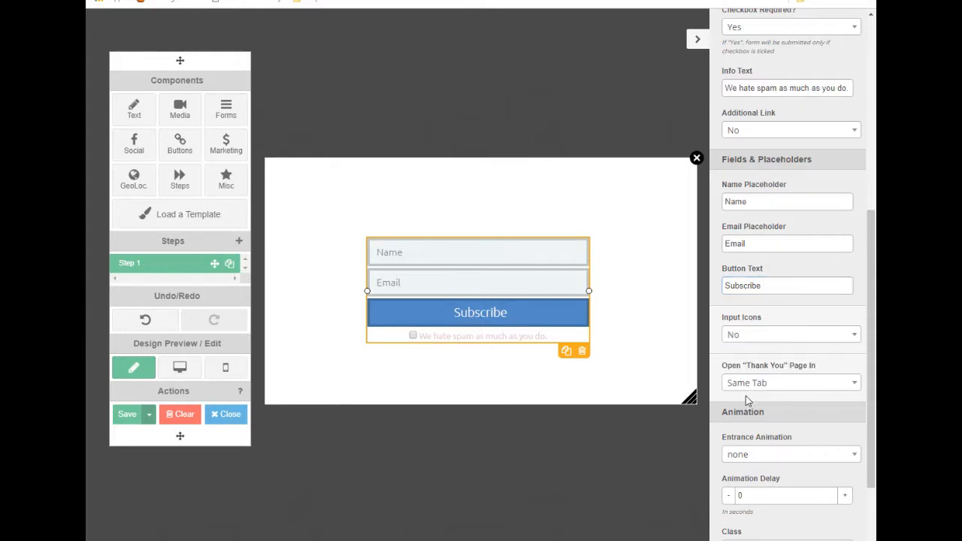
left_click(762, 339)
left_click(744, 374)
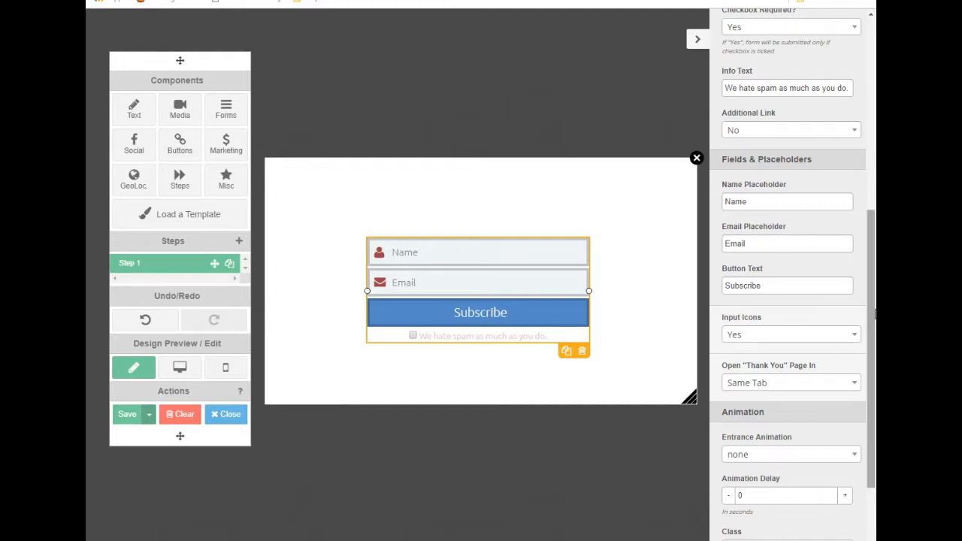
Try opening the "Thank You" page in a New Tab and set it back to Same Tab.
scroll(872, 327, "down", 3)
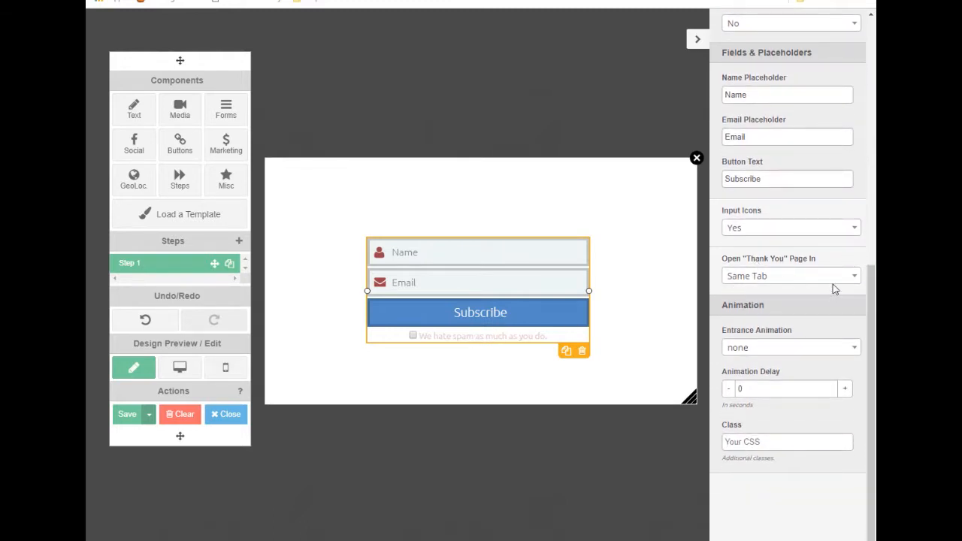
left_click(856, 277)
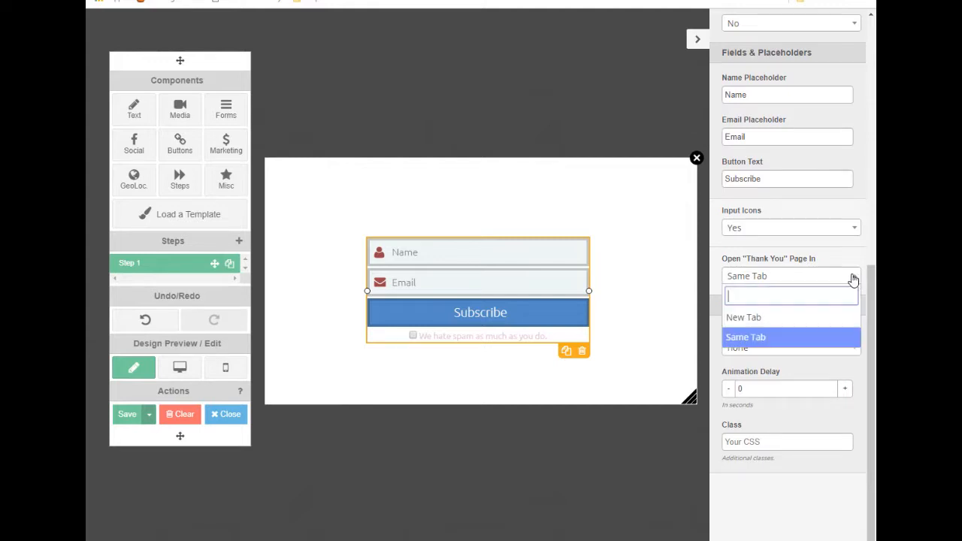
left_click(780, 324)
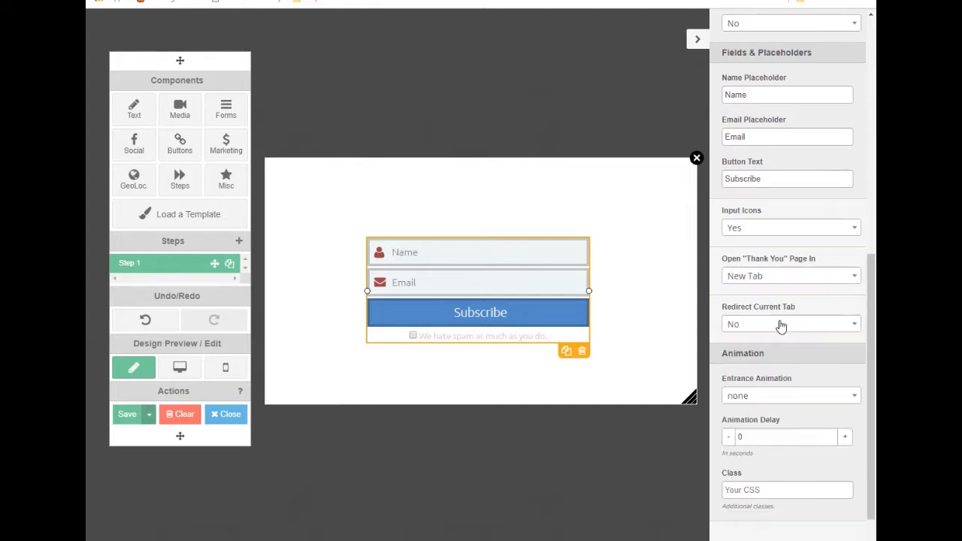
left_click(858, 279)
left_click(856, 279)
left_click(856, 280)
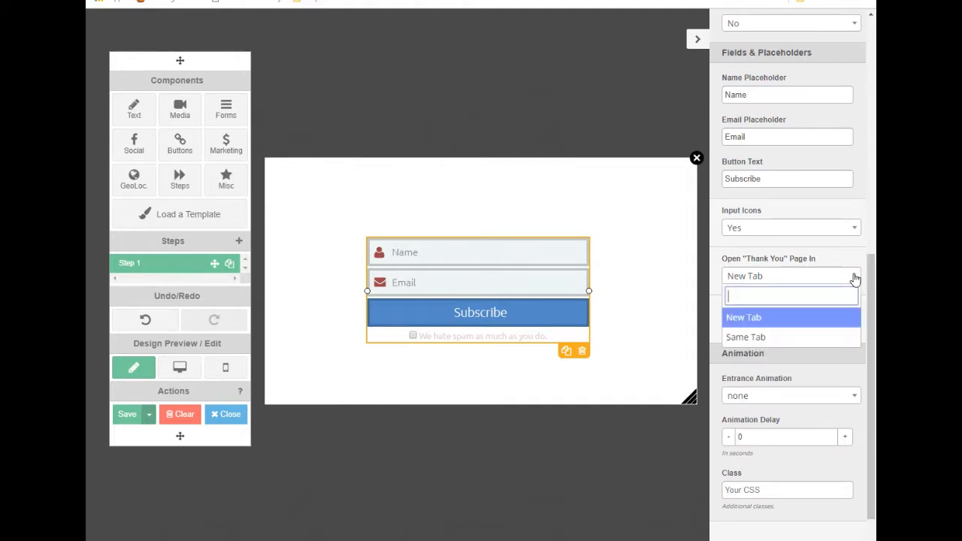
left_click(768, 338)
Try the pulse and bounceInRight entrance animations on the form.
left_click(754, 350)
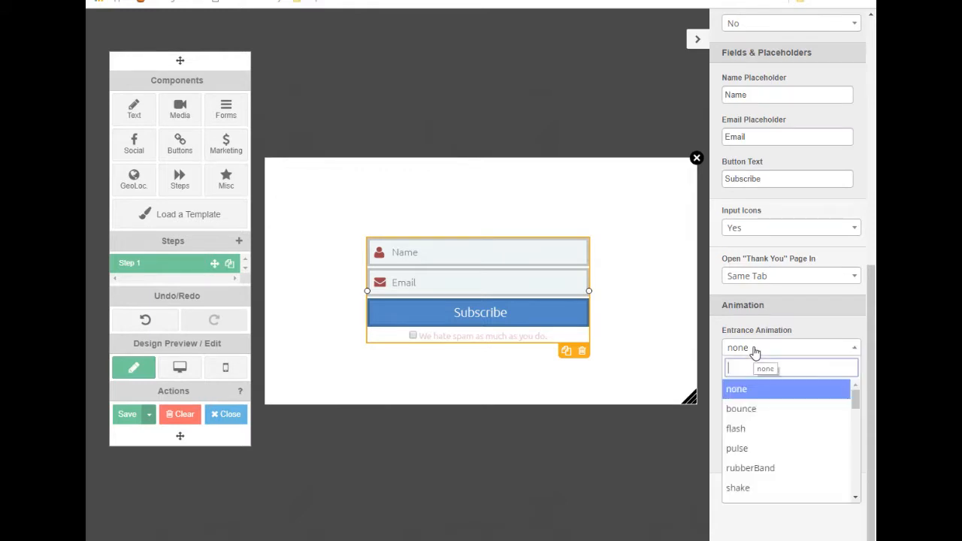
left_click(754, 455)
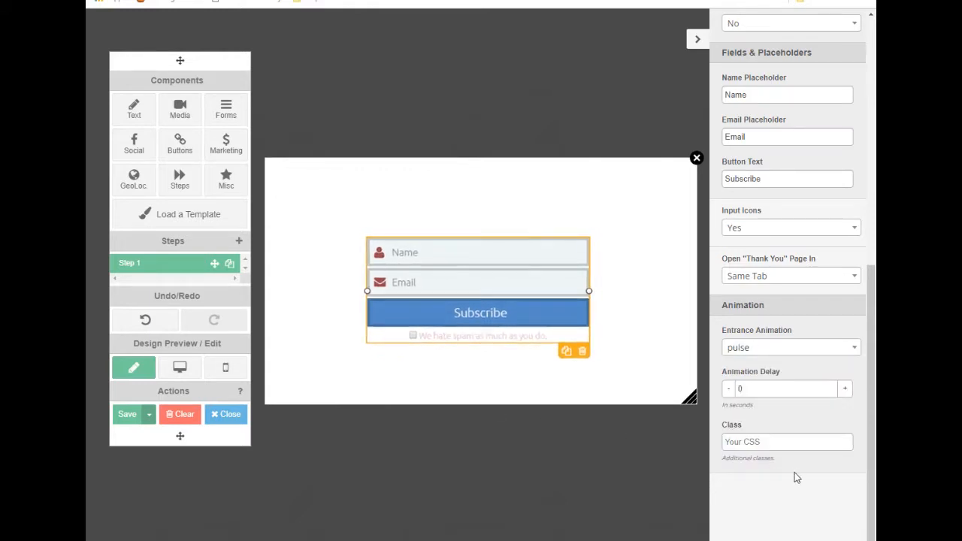
left_click(752, 348)
scroll(772, 405, "down", 3)
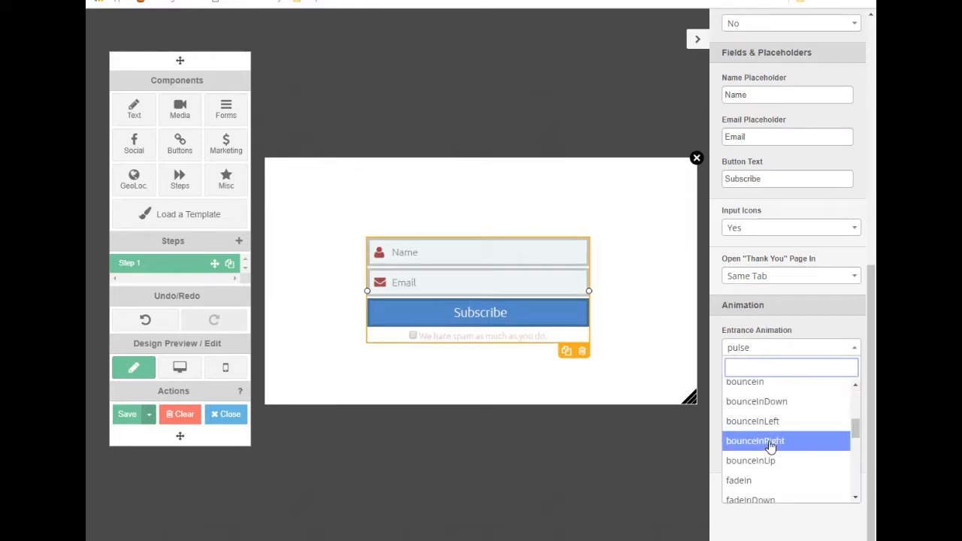
left_click(768, 441)
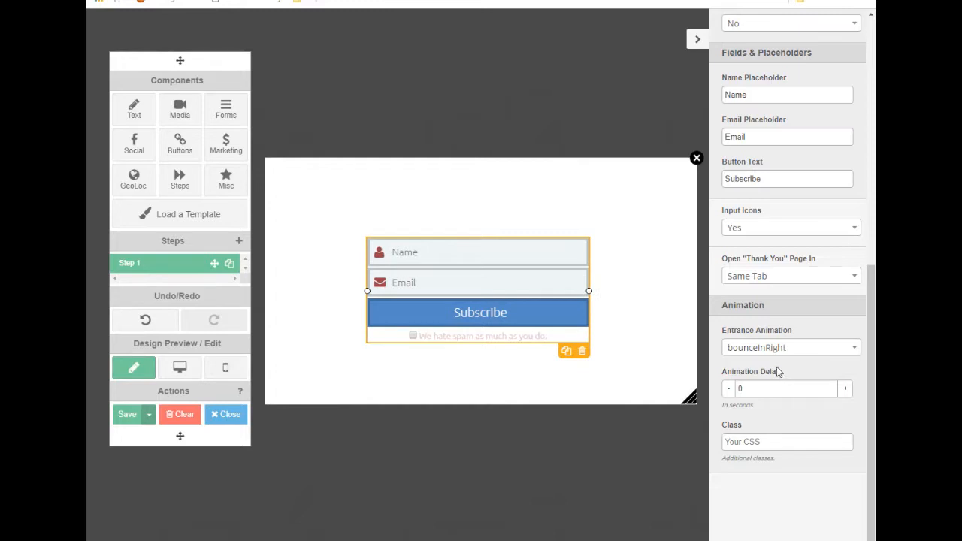
Set the form's entrance animation to bounce.
left_click(759, 348)
scroll(754, 425, "up", 1)
scroll(756, 427, "up", 5)
left_click(747, 412)
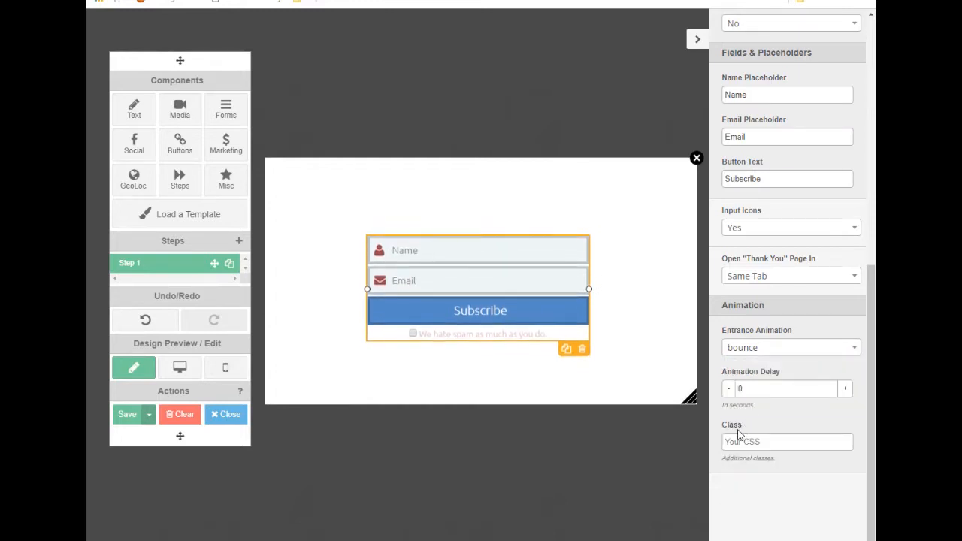
Set the form's height to 100 pixels and its width to 200 pixels in the arrangement settings.
left_click_drag(874, 291, 876, 6)
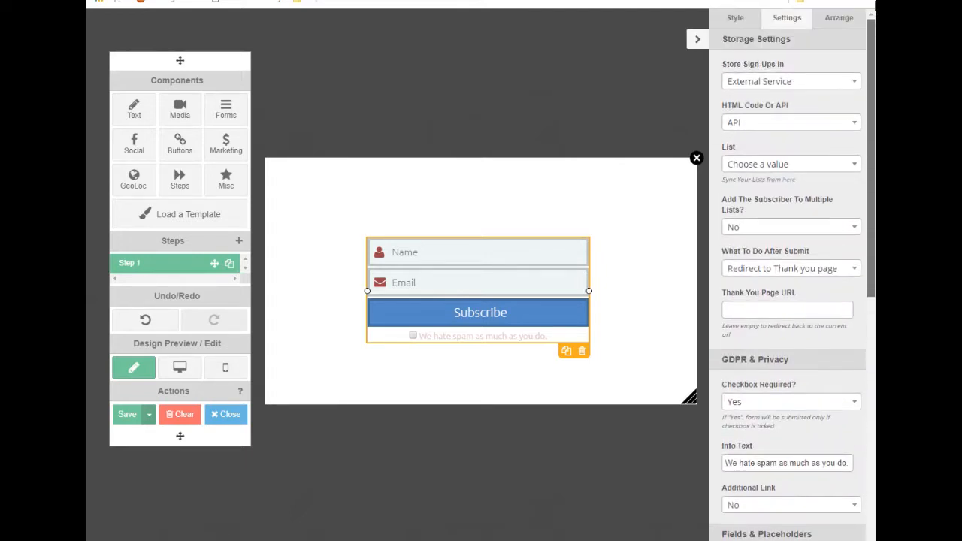
left_click(839, 22)
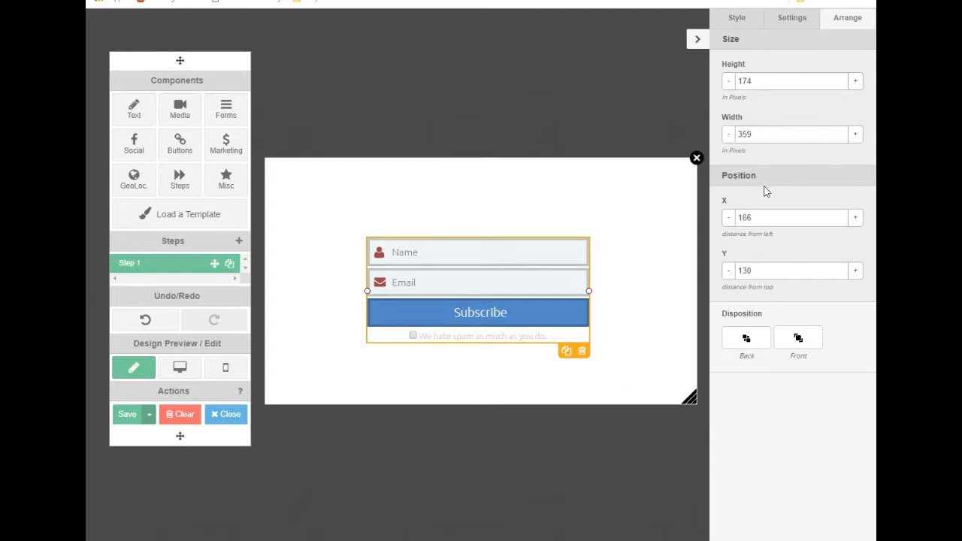
left_click_drag(760, 81, 709, 84)
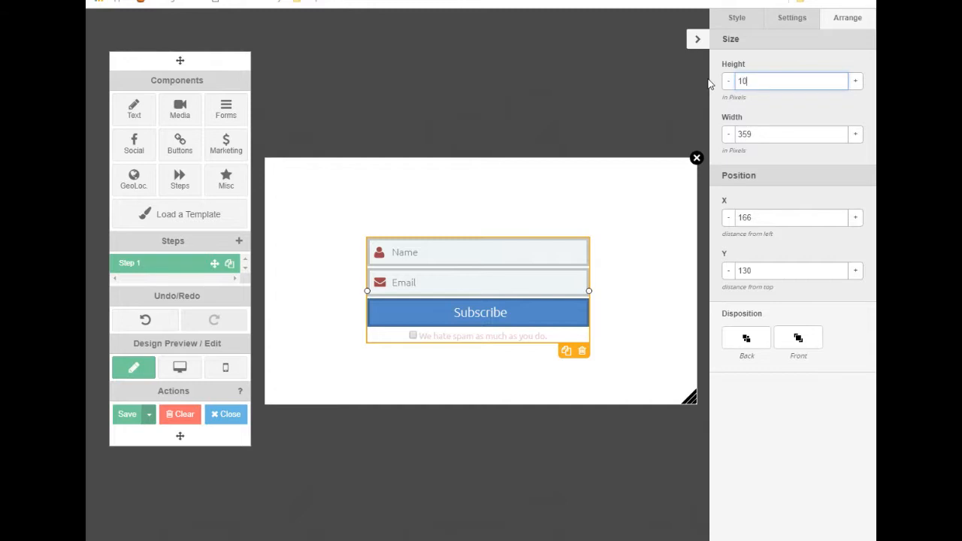
left_click_drag(768, 133, 695, 124)
type("200")
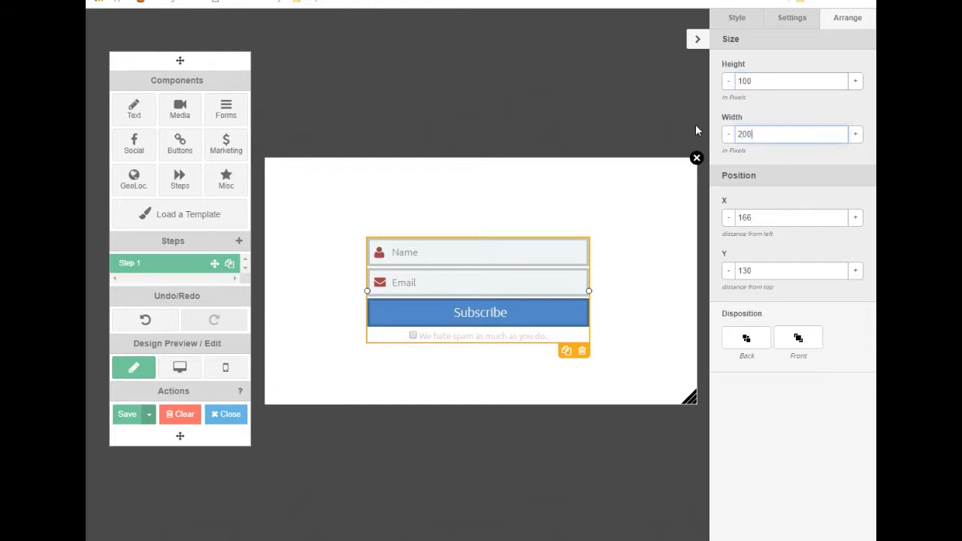
left_click(792, 450)
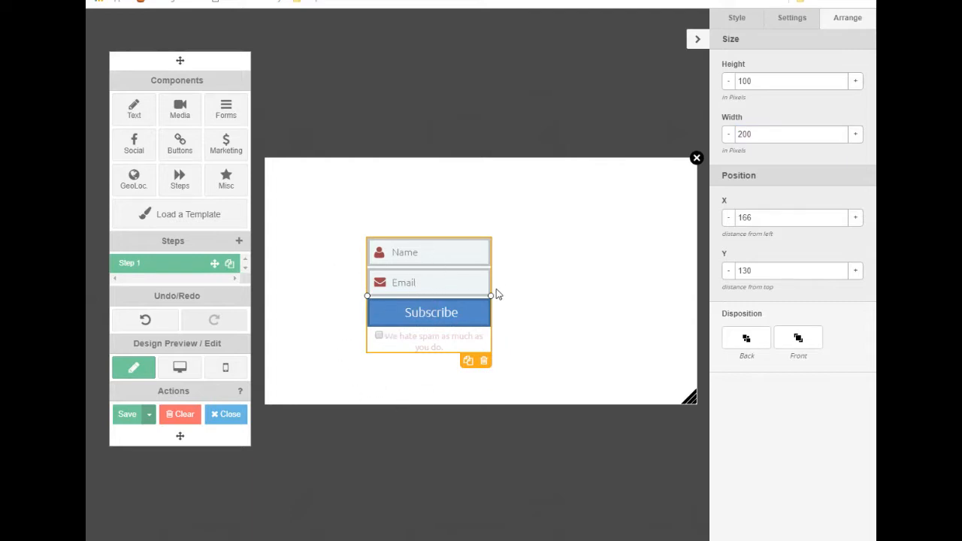
Set the form's width to 290 pixels and move it to about X 265, Y 158 in the popup.
left_click(772, 130)
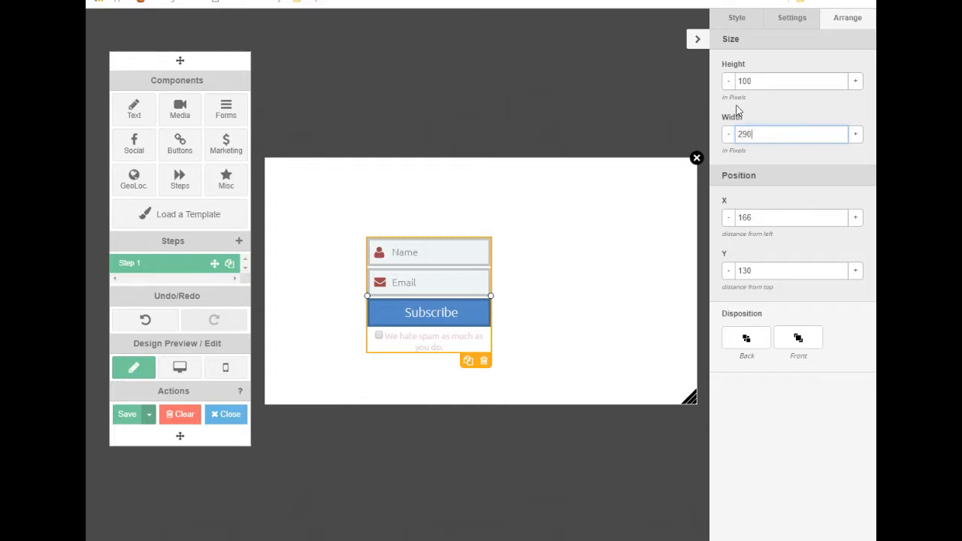
left_click(825, 457)
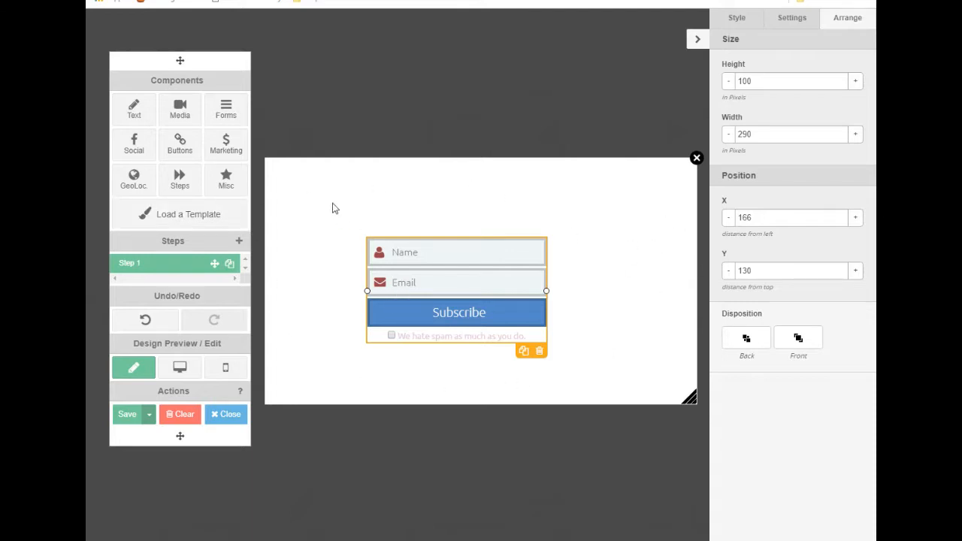
left_click_drag(462, 285, 519, 303)
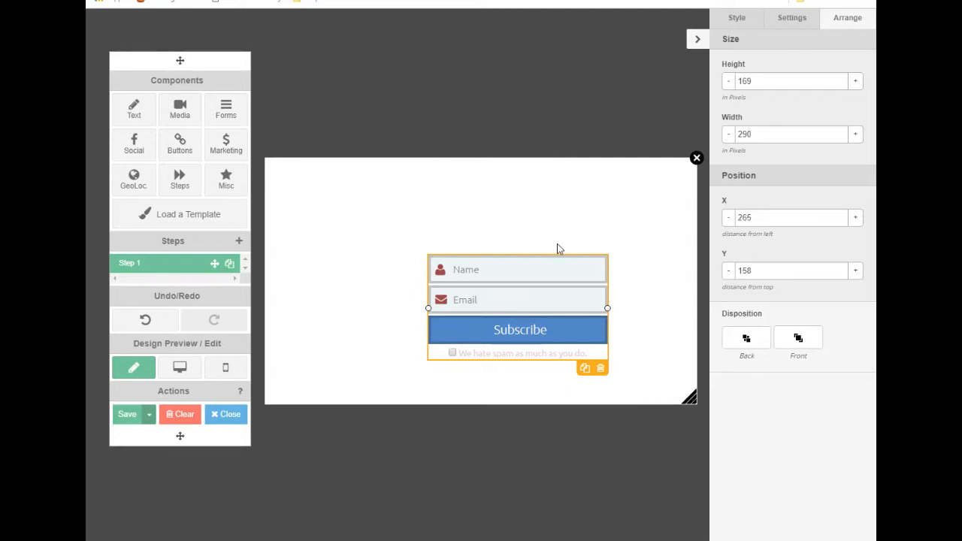
Delete the built-in opt-in form from the popup.
left_click_drag(601, 374, 598, 375)
left_click(598, 371)
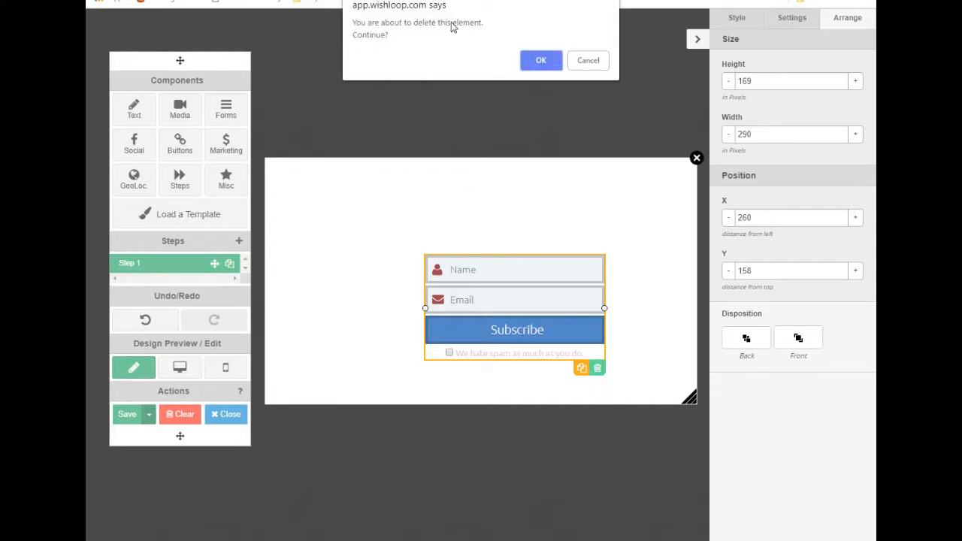
left_click(538, 62)
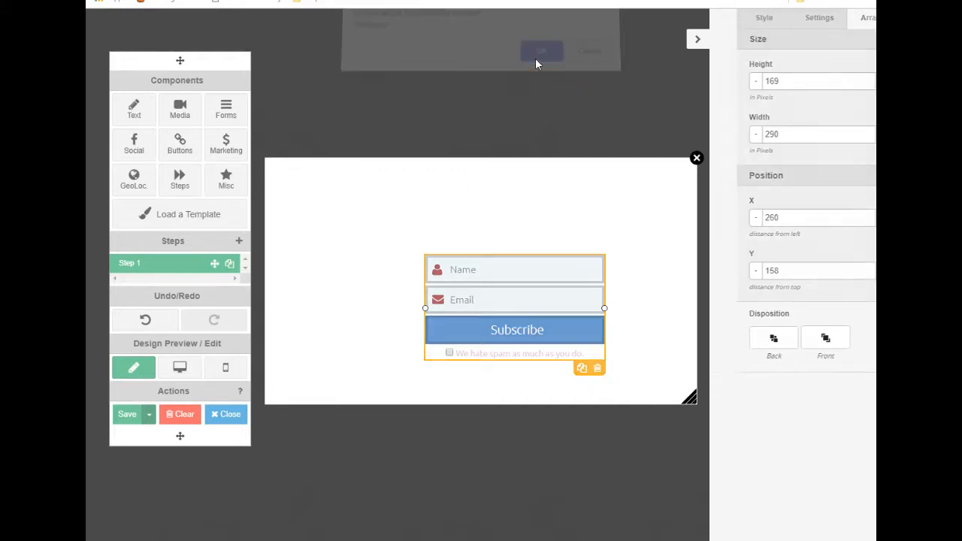
Add a Custom Opt-In Form to the popup and review its style, settings and arrangement options.
left_click(229, 112)
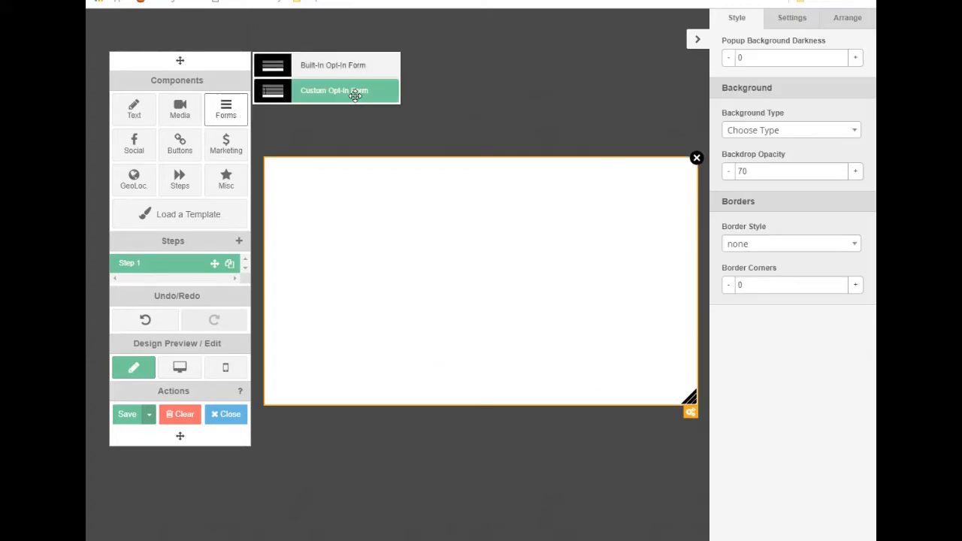
left_click_drag(356, 92, 510, 292)
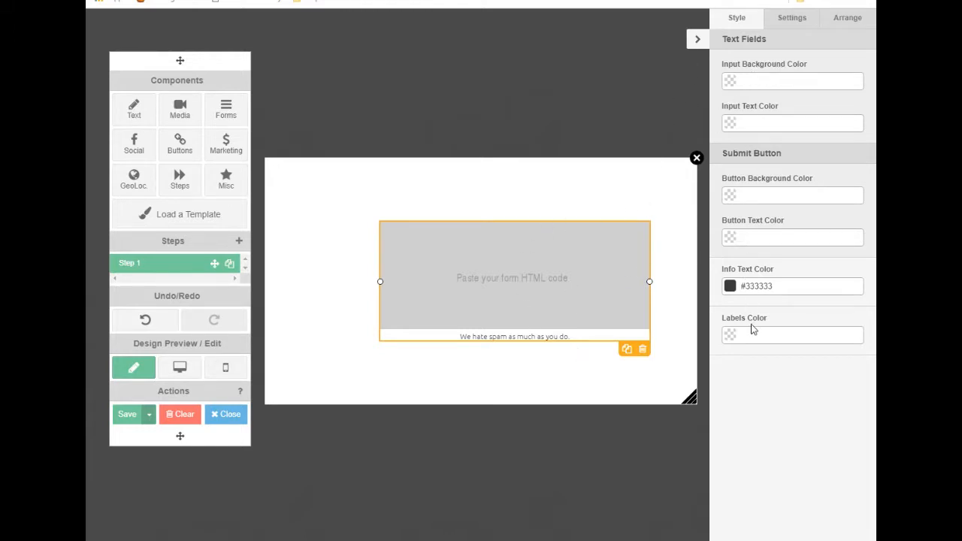
left_click(790, 20)
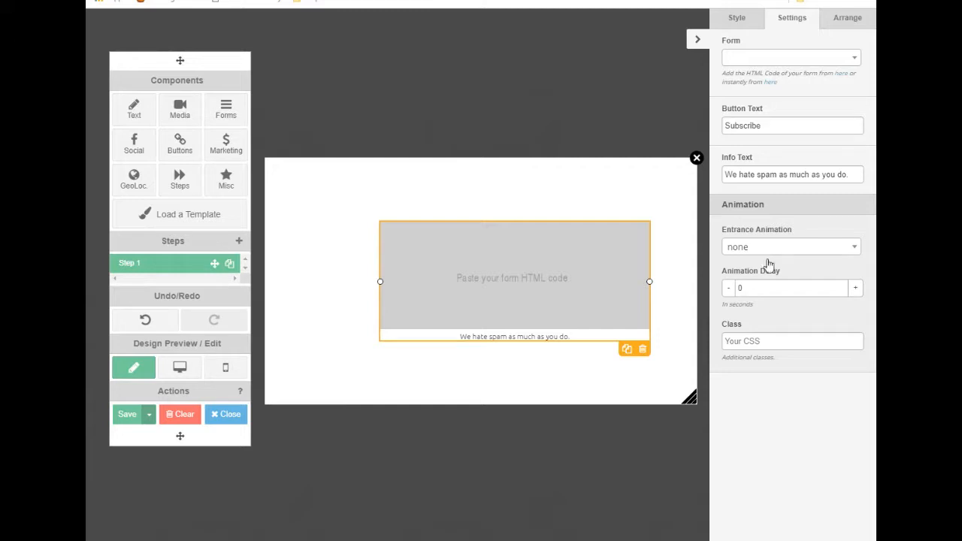
left_click(850, 18)
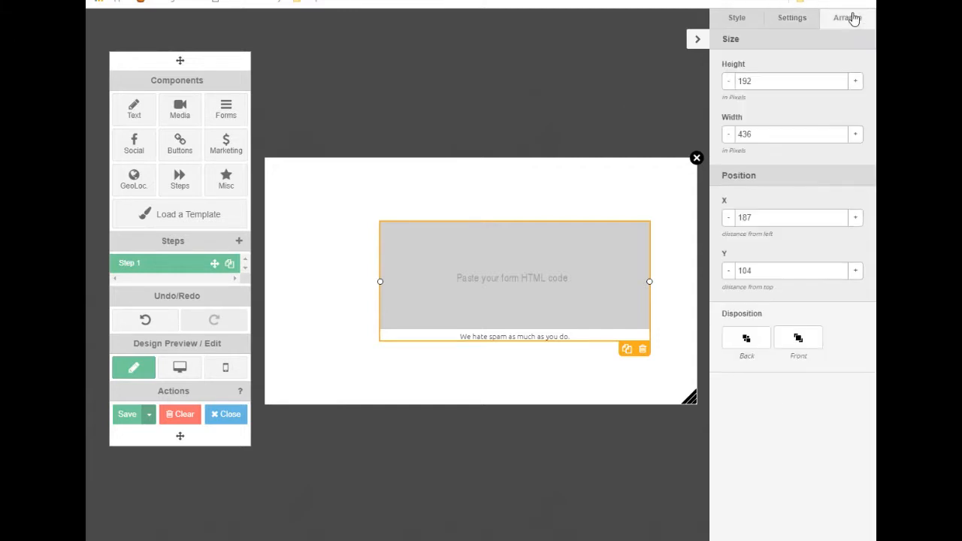
Replace the custom opt-in form with a Facebook Like Button in the upper middle of the popup.
left_click(644, 349)
left_click(544, 63)
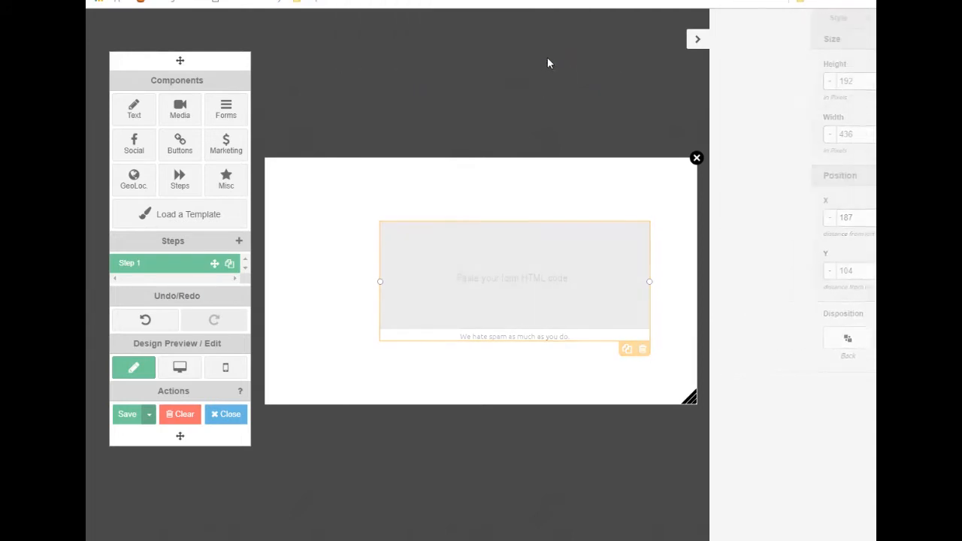
left_click(131, 146)
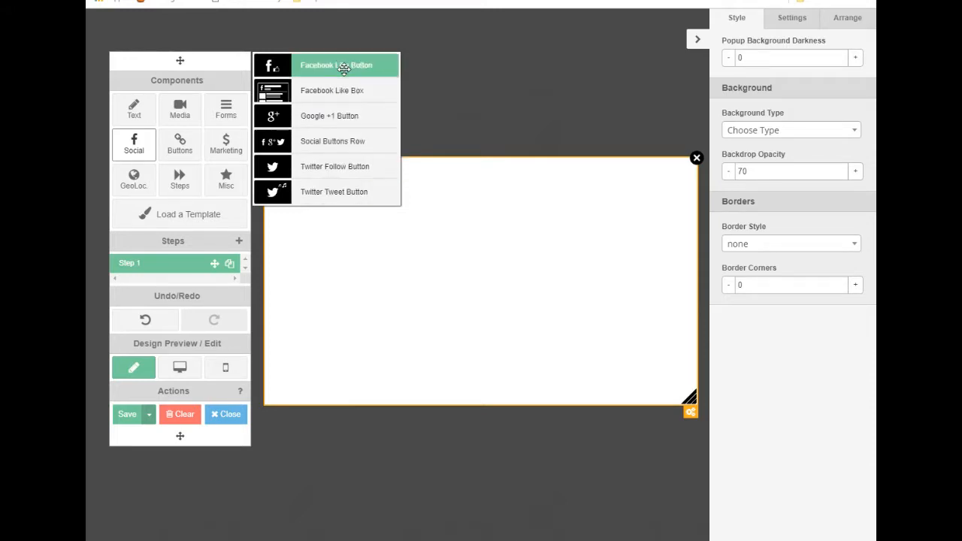
left_click_drag(344, 67, 462, 227)
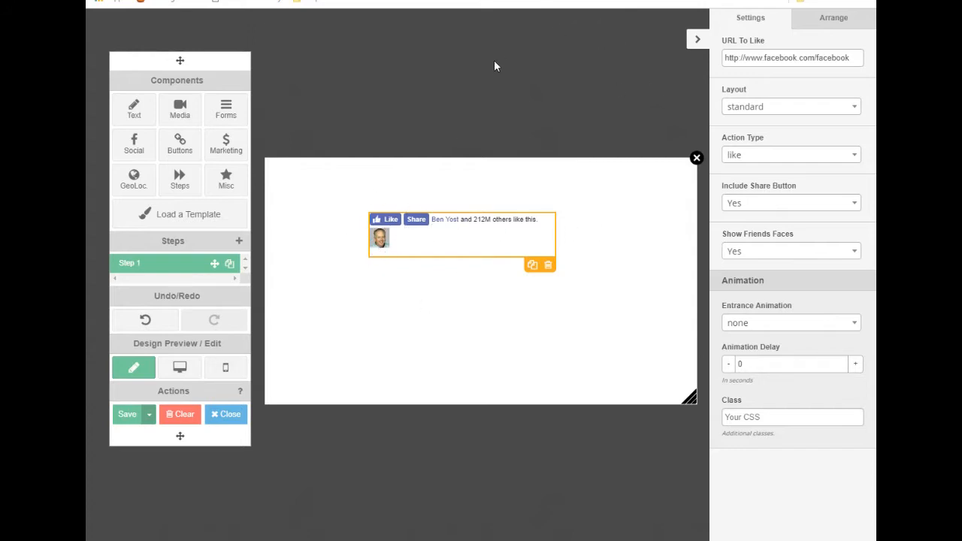
Try the box_count, button_count and button layouts on the Facebook Like Button and set it back to standard.
left_click(783, 62)
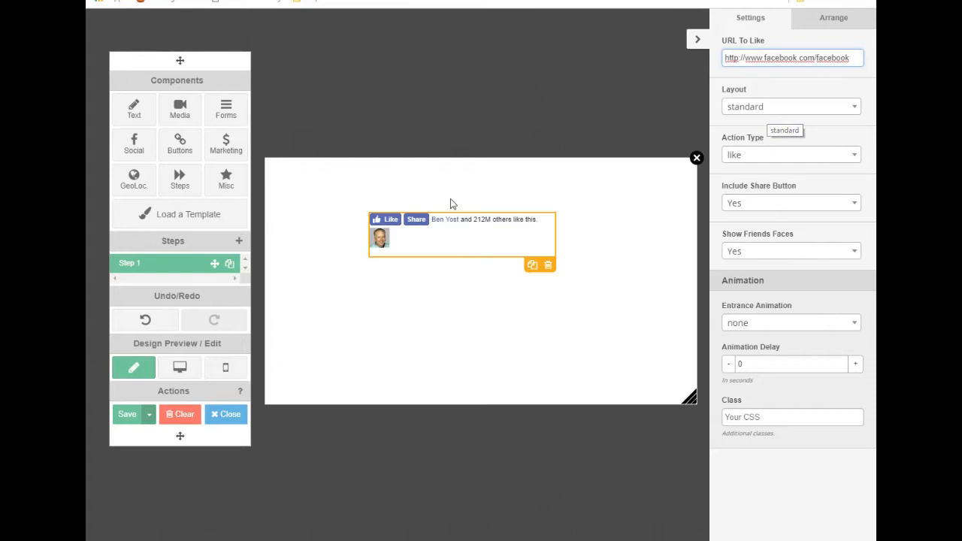
left_click(774, 112)
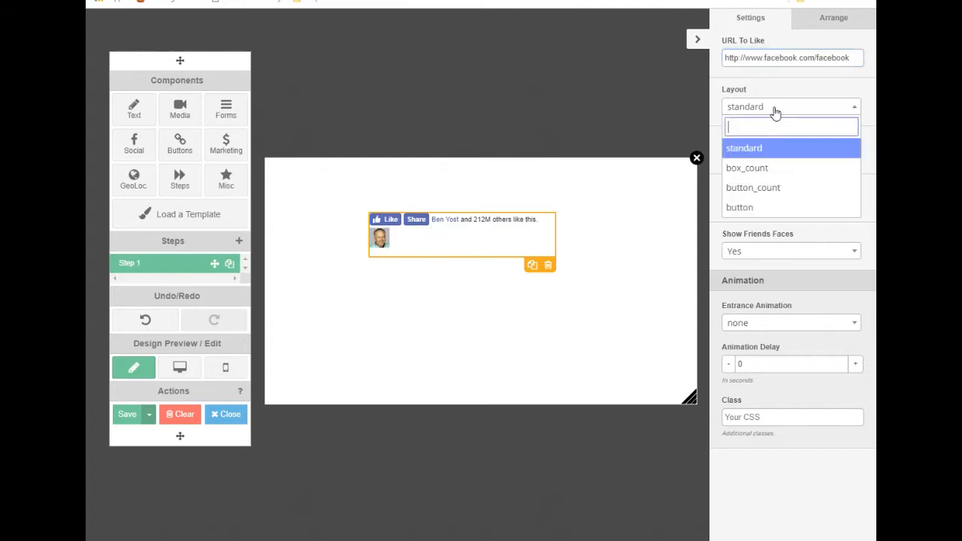
left_click(760, 168)
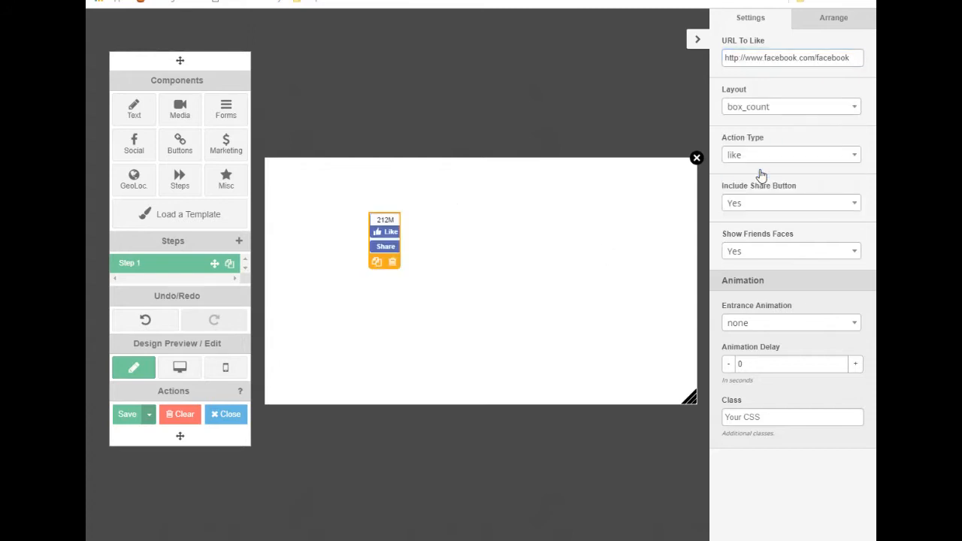
left_click(748, 108)
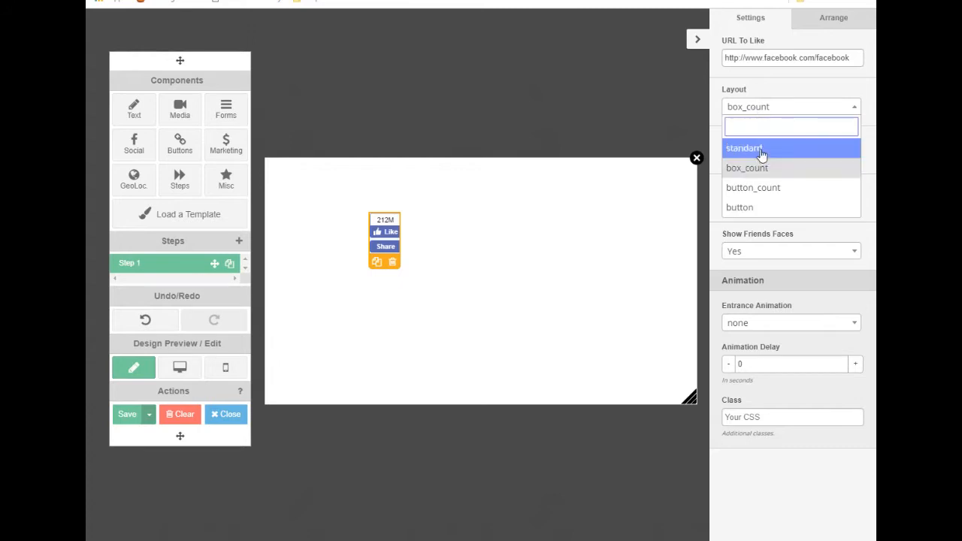
left_click(763, 190)
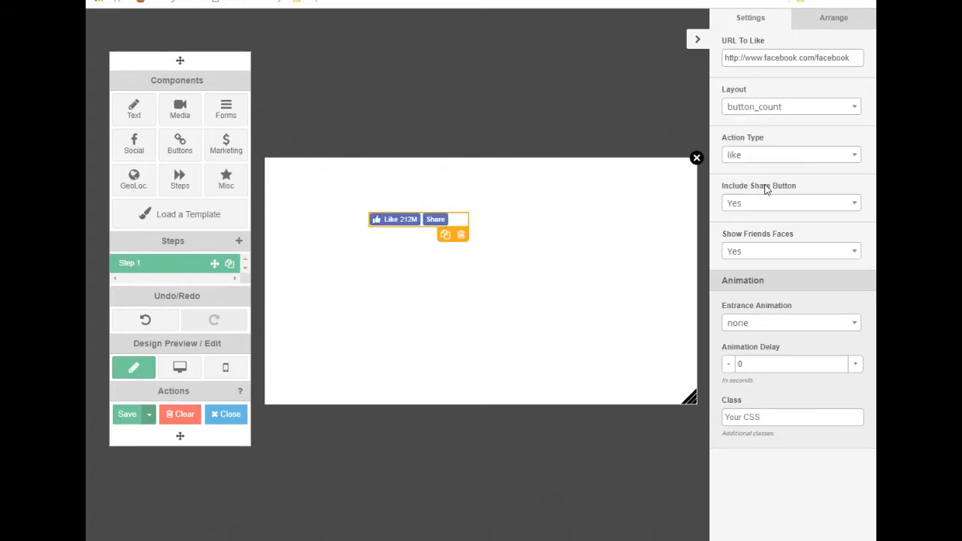
left_click(741, 107)
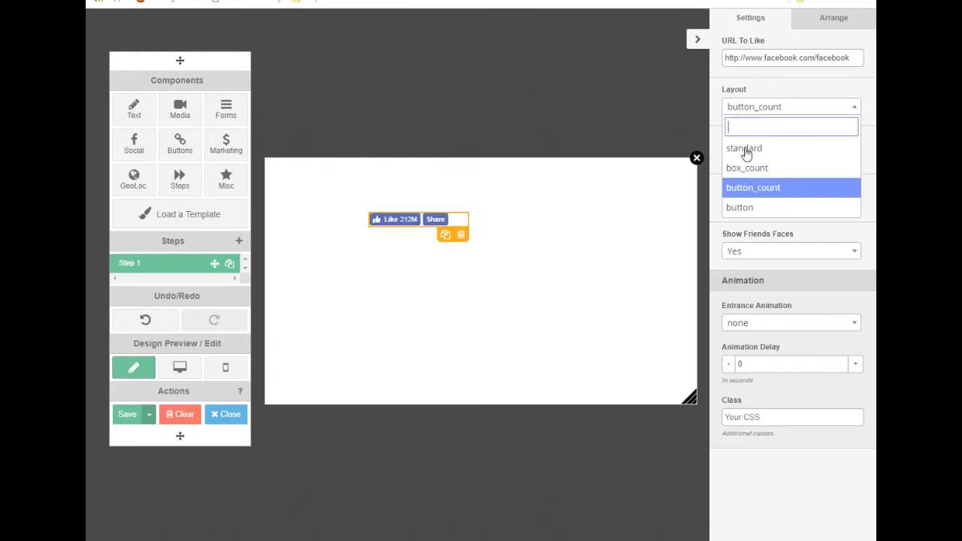
left_click(741, 208)
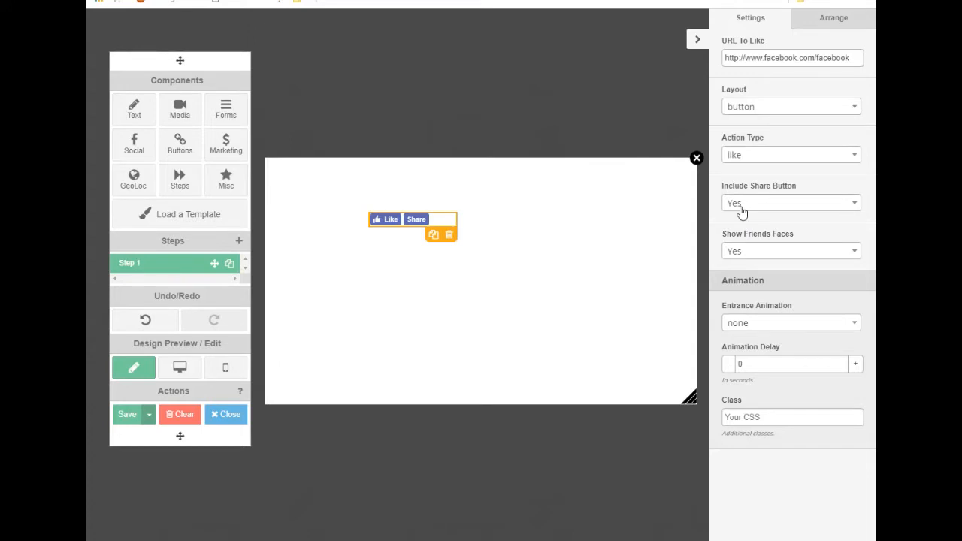
left_click(744, 112)
left_click(745, 148)
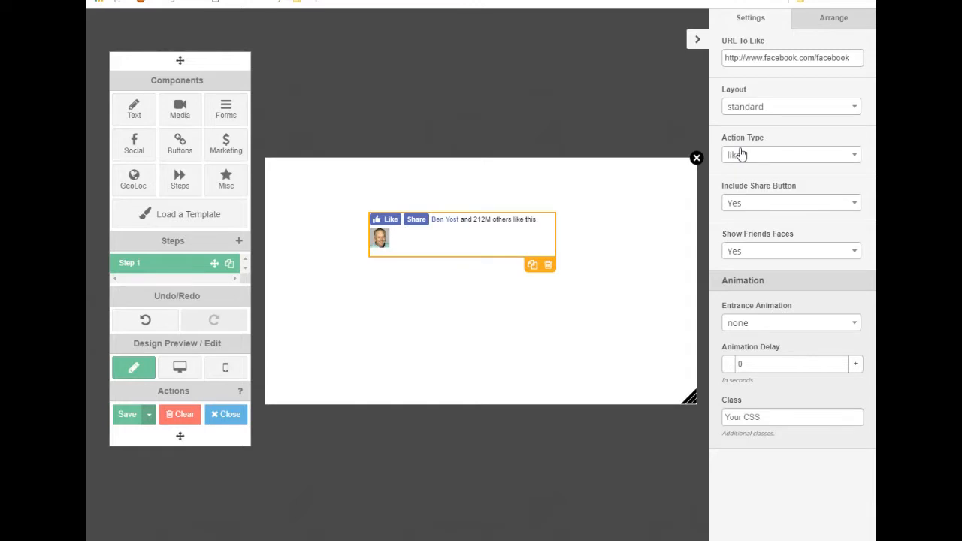
Try the recommend action type on the Facebook Like Button and set it back to like.
left_click(751, 154)
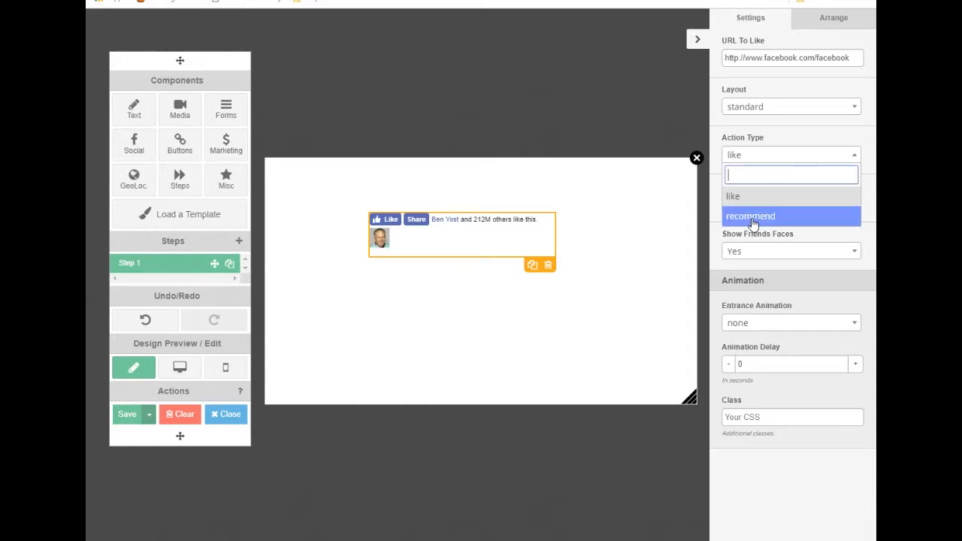
left_click(755, 219)
left_click(753, 158)
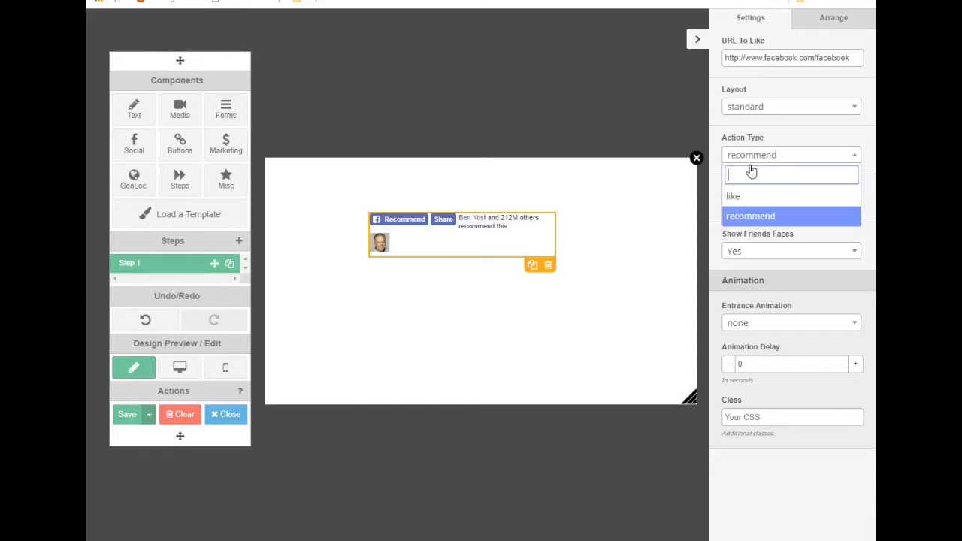
left_click(739, 198)
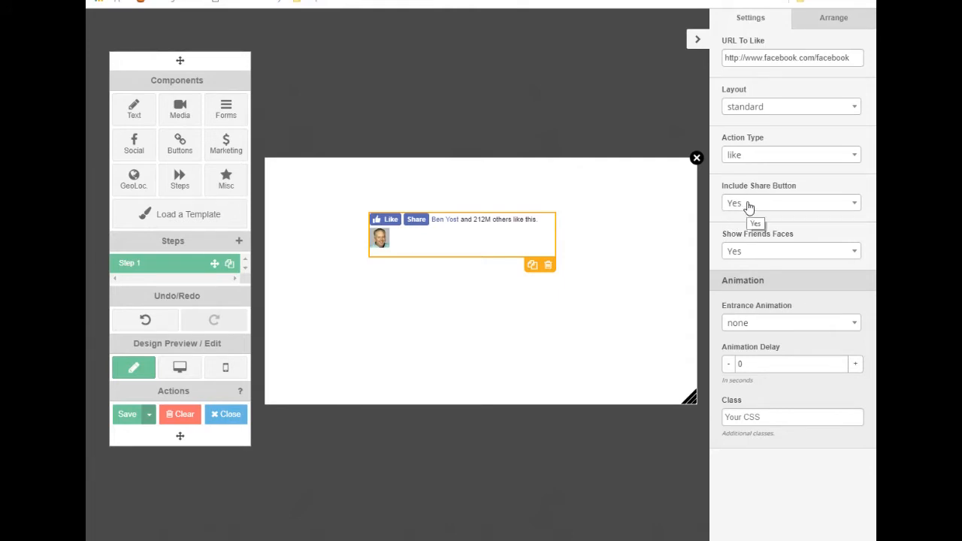
Try leaving out the Share button, keep friends' faces shown, and include the Share button again.
left_click(748, 205)
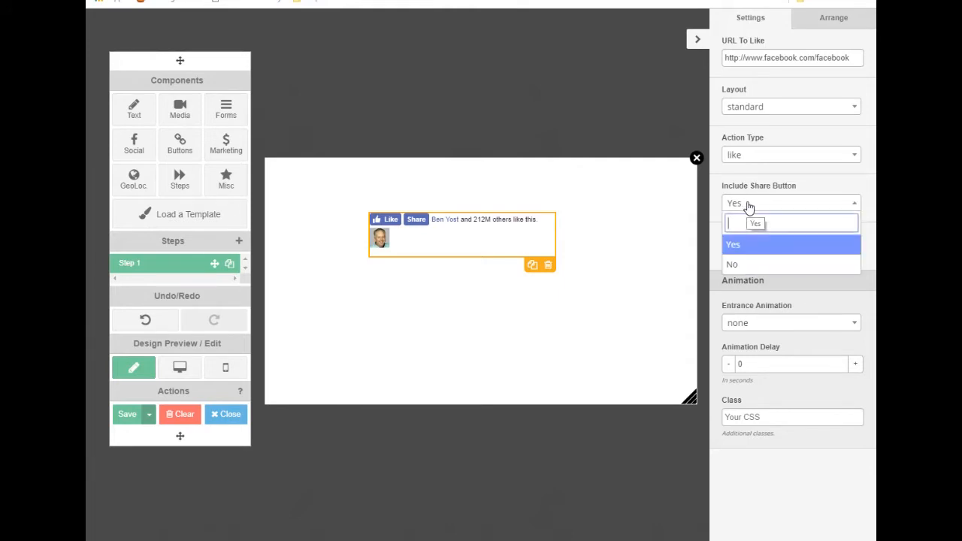
left_click(734, 266)
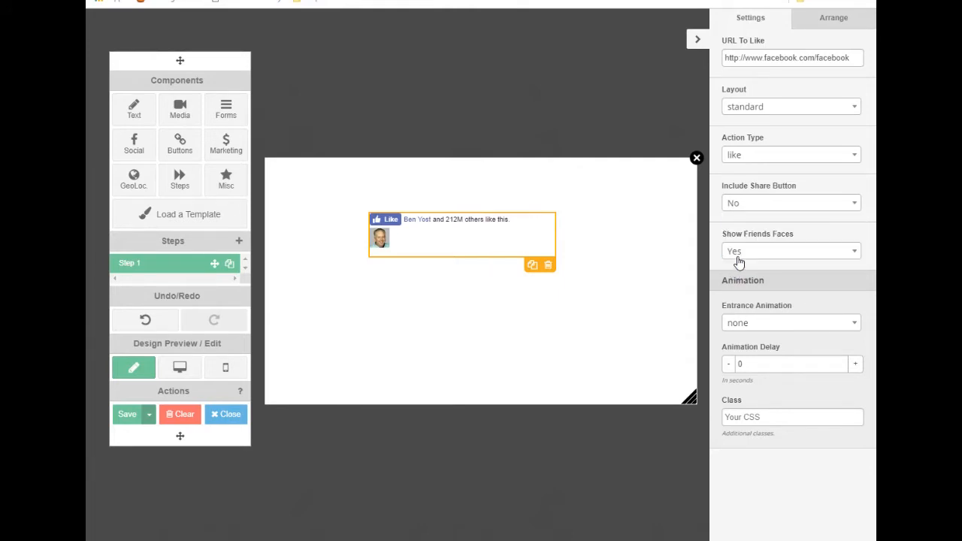
left_click(738, 254)
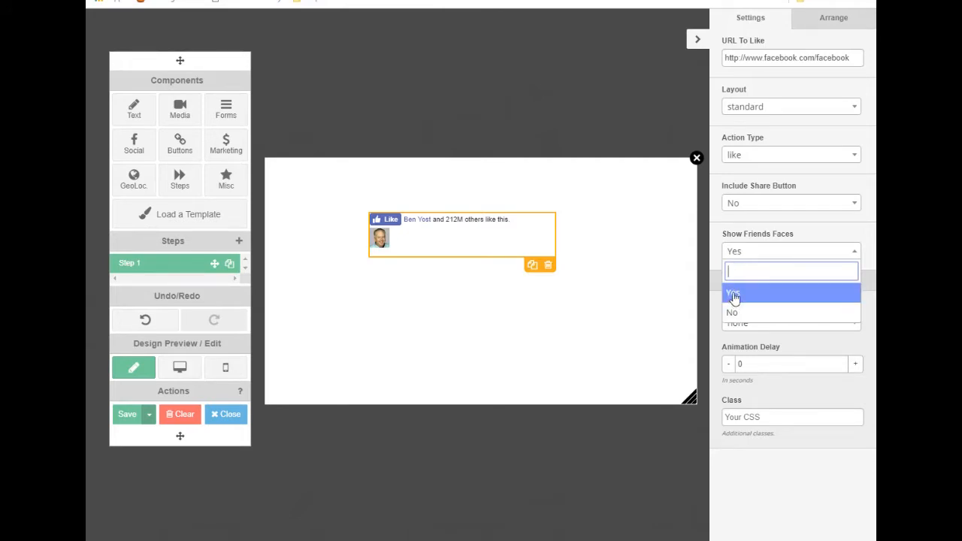
left_click(732, 292)
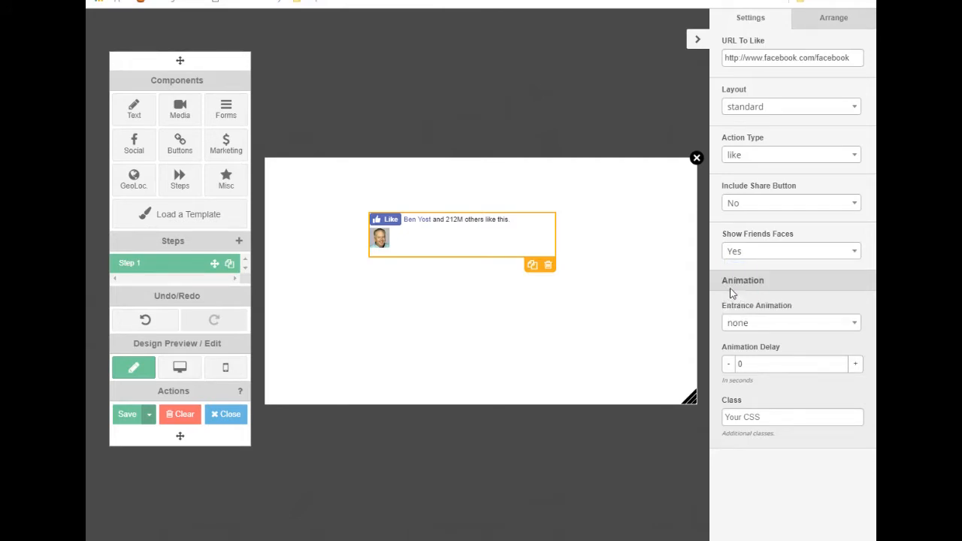
left_click(740, 205)
left_click(735, 247)
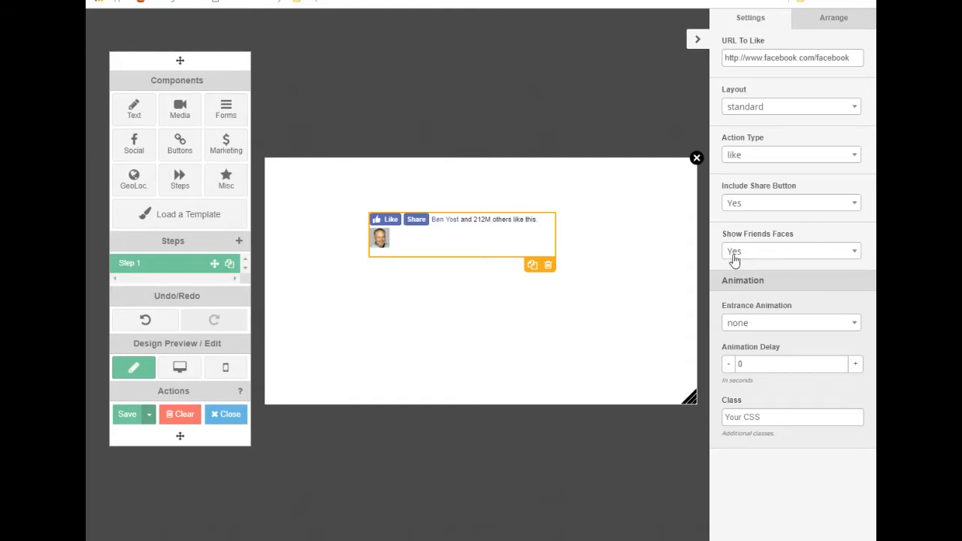
Try hiding friends' faces on the Facebook Like Button and show them again.
left_click(732, 253)
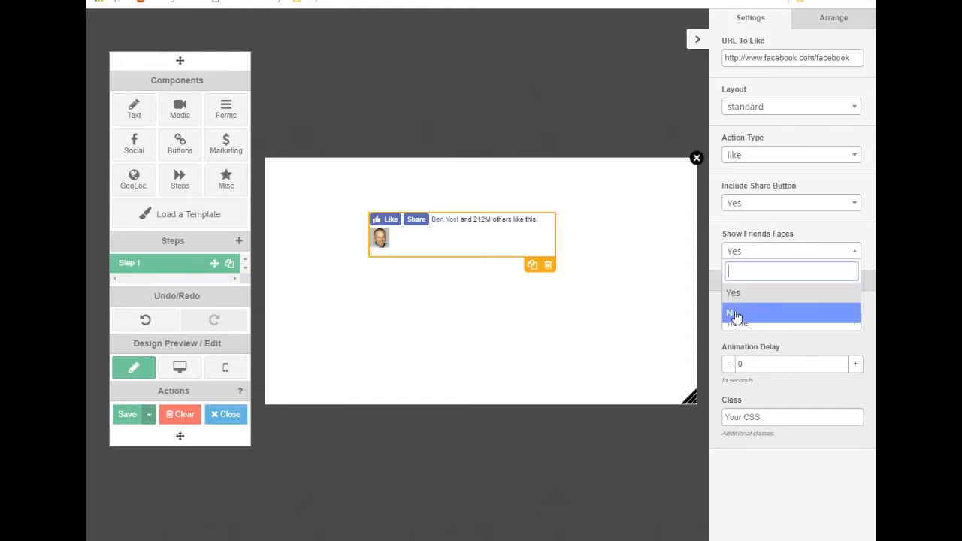
left_click(735, 314)
left_click(740, 253)
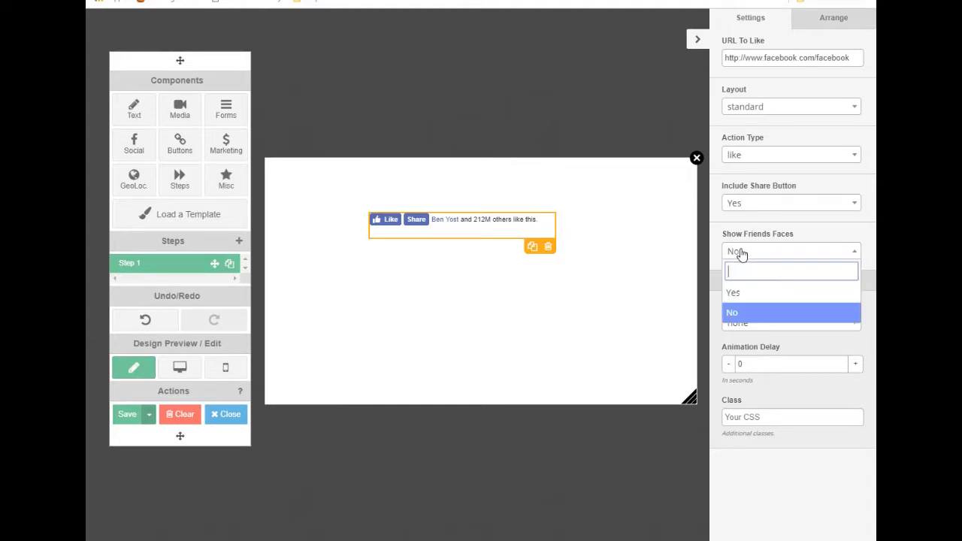
left_click(732, 293)
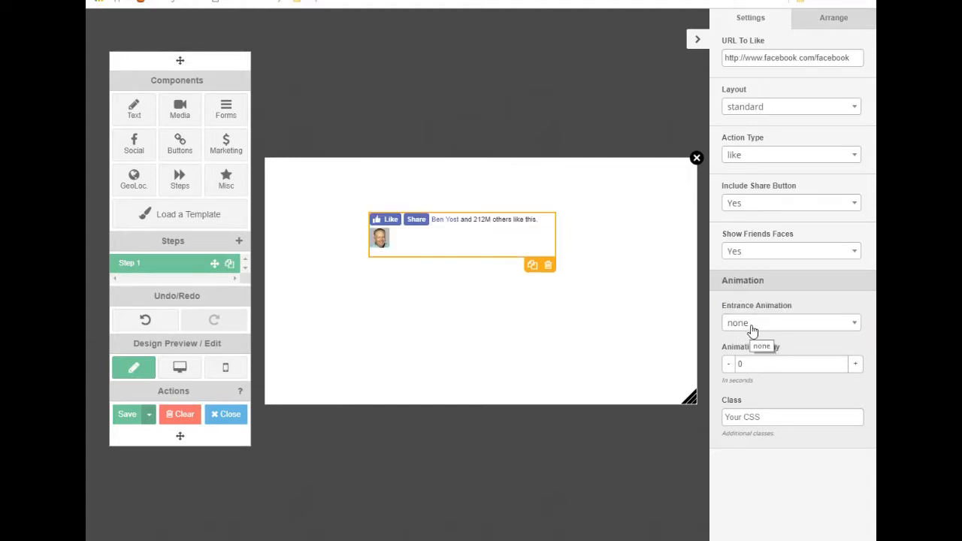
Try the flash entrance animation, set the Like Button's animation to bounceInUp, and open its size and position settings.
left_click(752, 331)
left_click(756, 401)
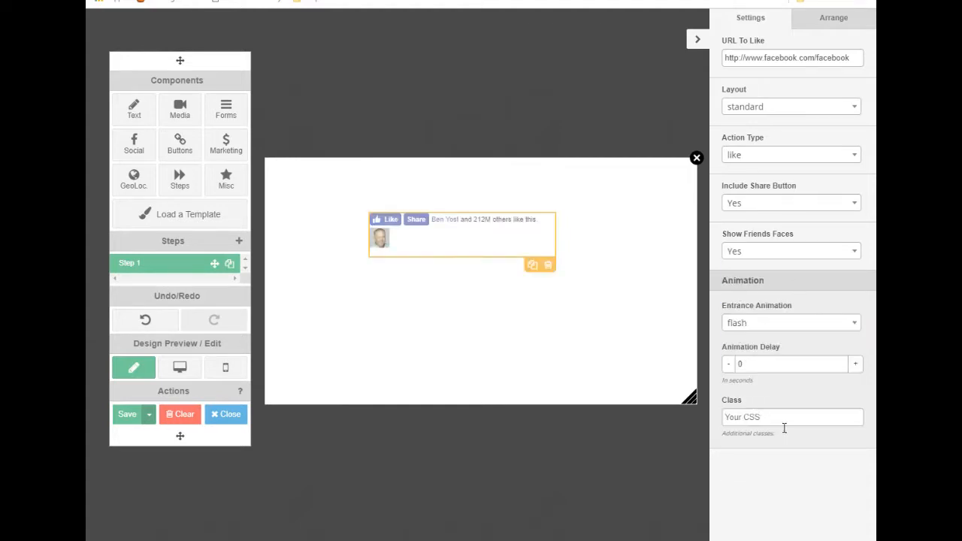
left_click(762, 327)
scroll(791, 414, "down", 3)
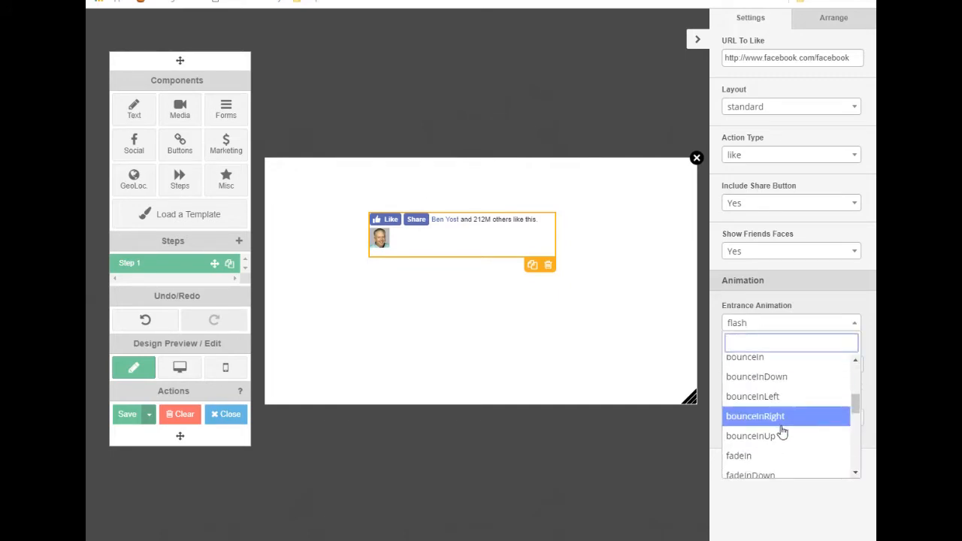
left_click(783, 436)
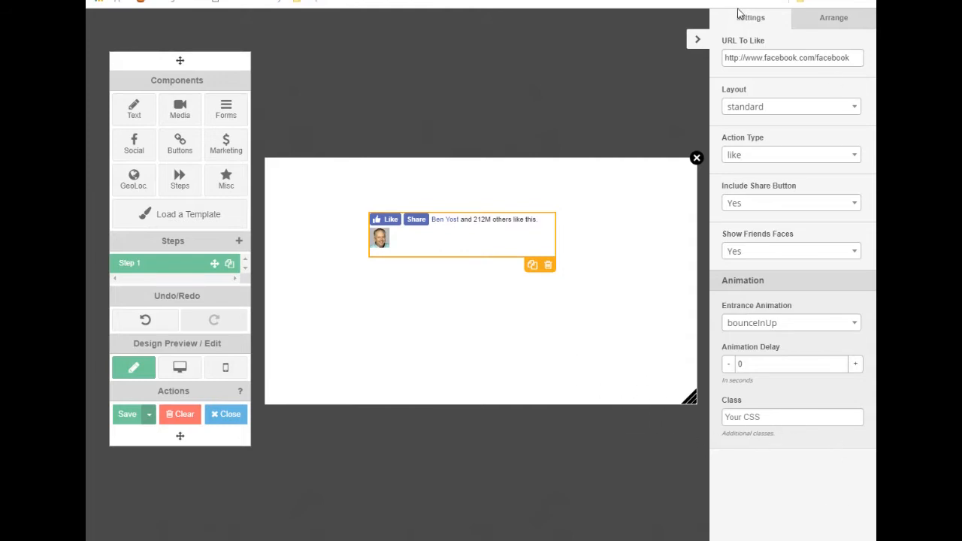
left_click(832, 20)
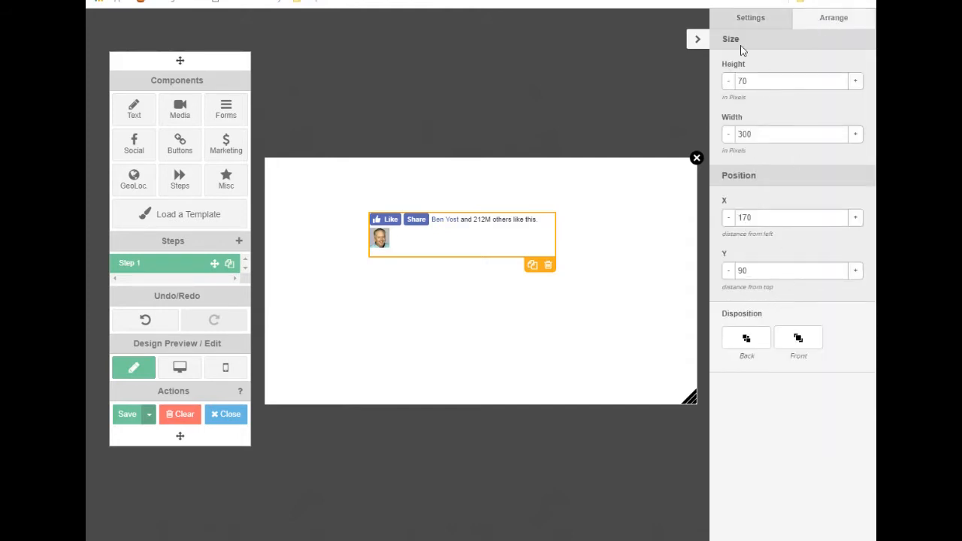
Delete the Facebook Like Button from the popup.
left_click(745, 21)
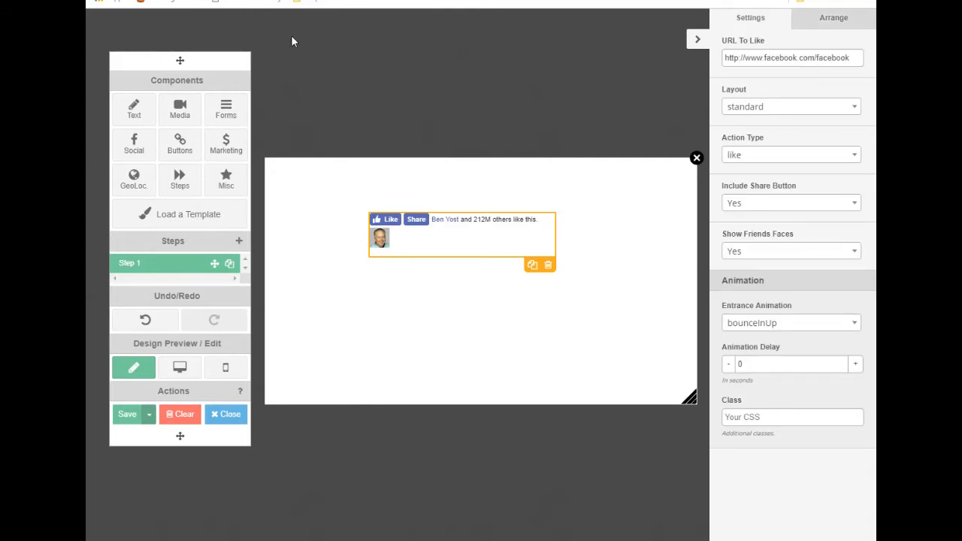
left_click(549, 267)
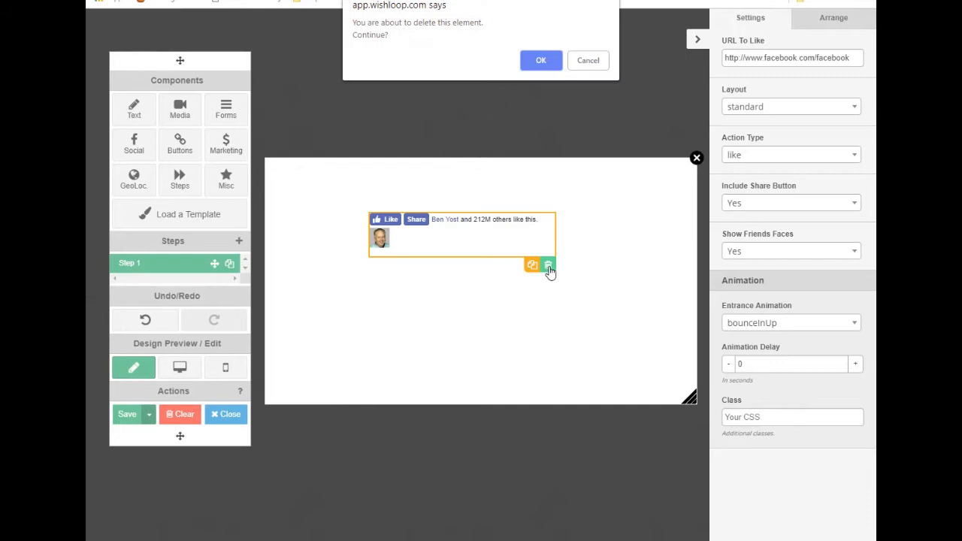
left_click(540, 61)
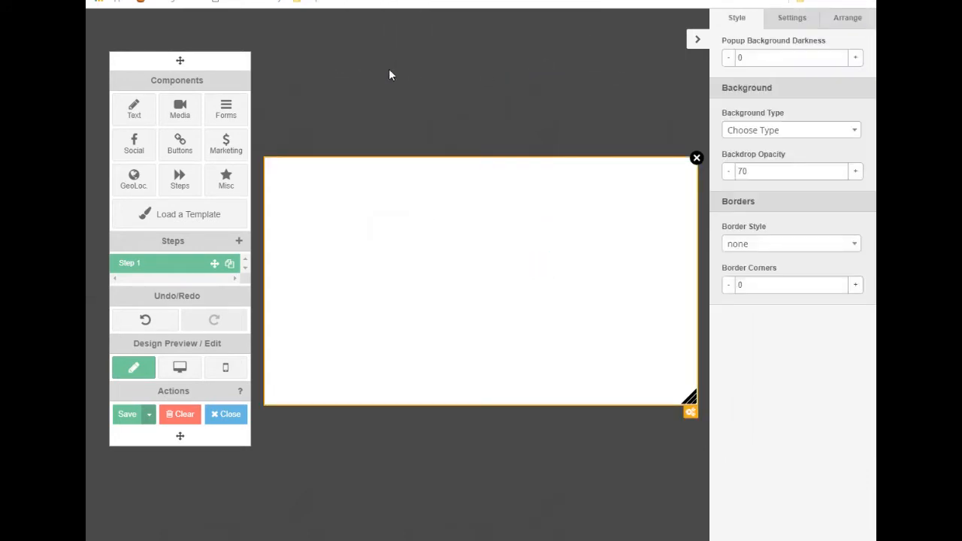
Add a Facebook Like Box to the popup at about X 270, Y 160 and check its color scheme choices.
left_click(133, 145)
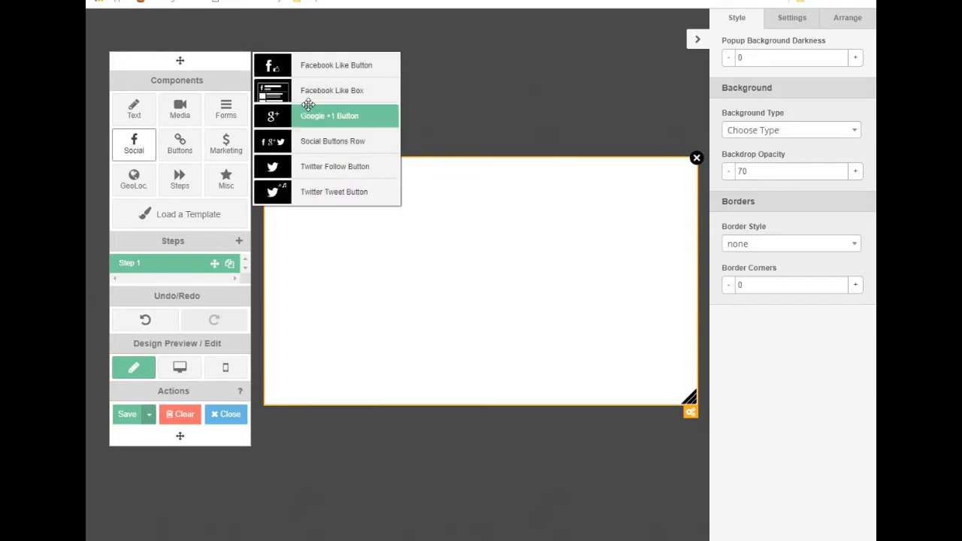
left_click_drag(319, 90, 496, 266)
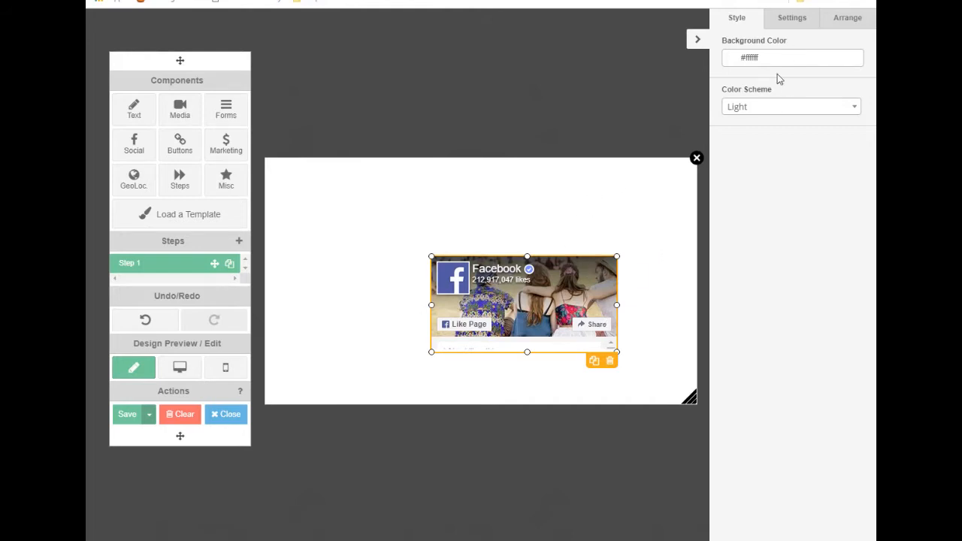
left_click(757, 114)
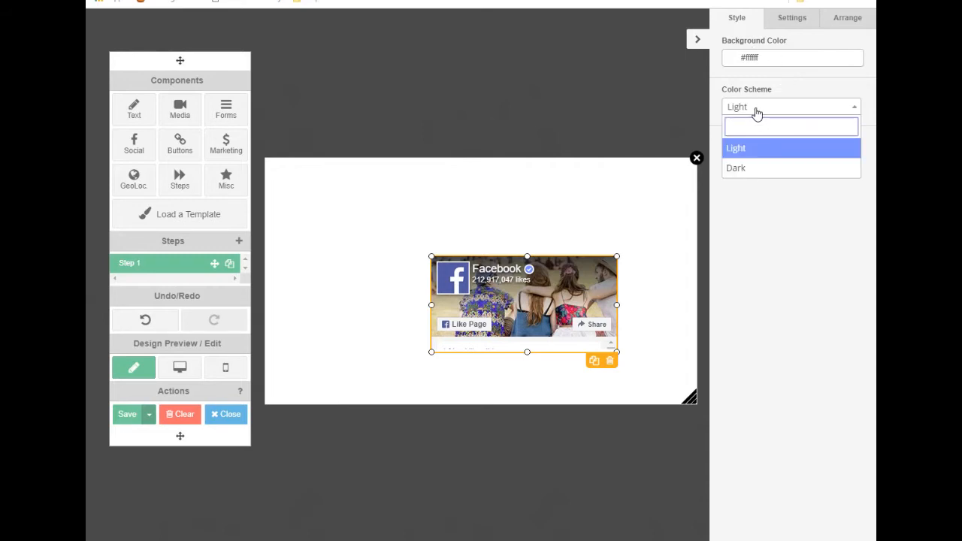
left_click(757, 114)
Examine the Like Box's options for showing posts, header, border and friends' faces.
left_click(793, 19)
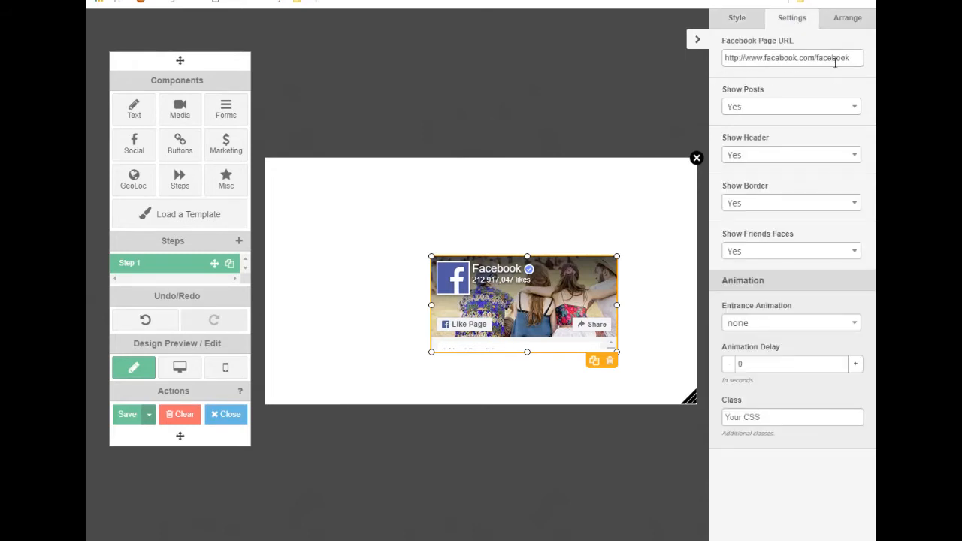
left_click(765, 113)
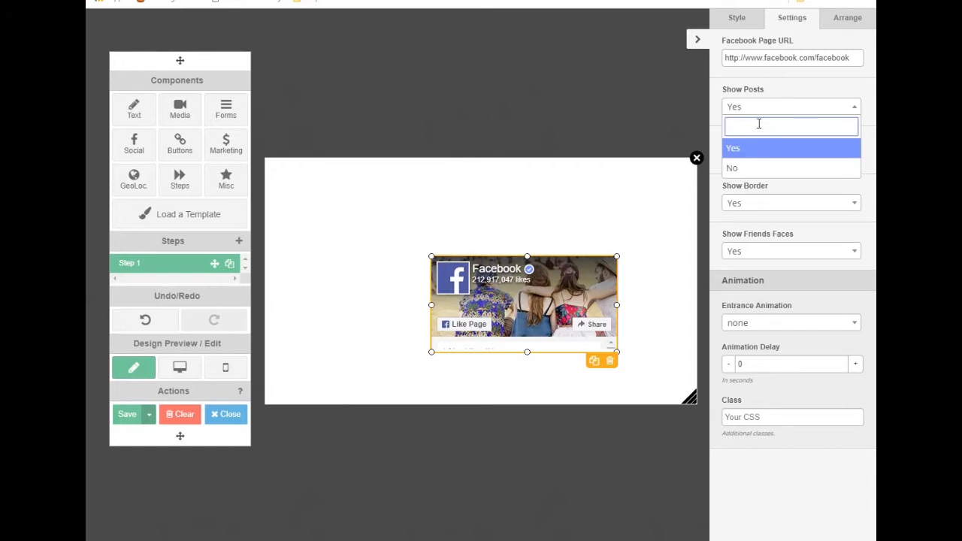
left_click(769, 106)
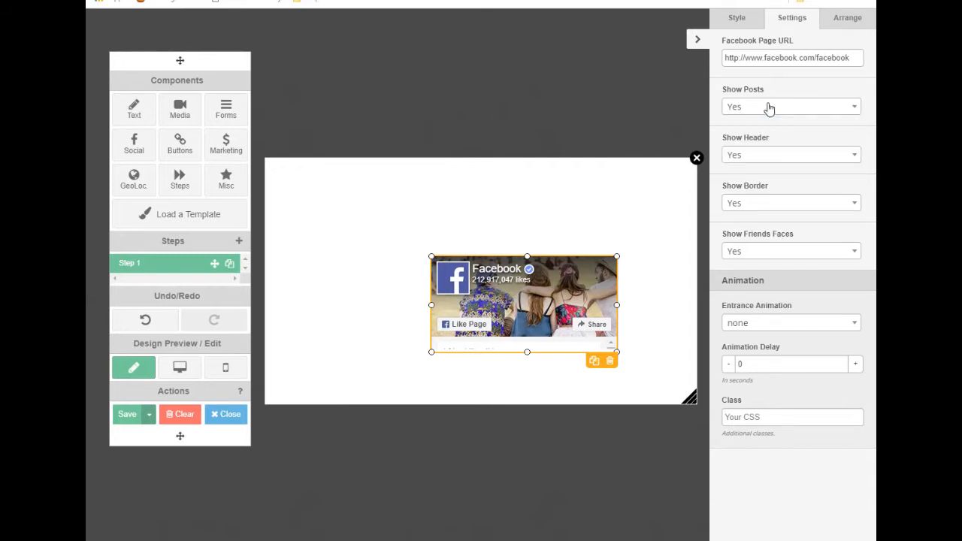
left_click(750, 157)
left_click(757, 155)
left_click(758, 205)
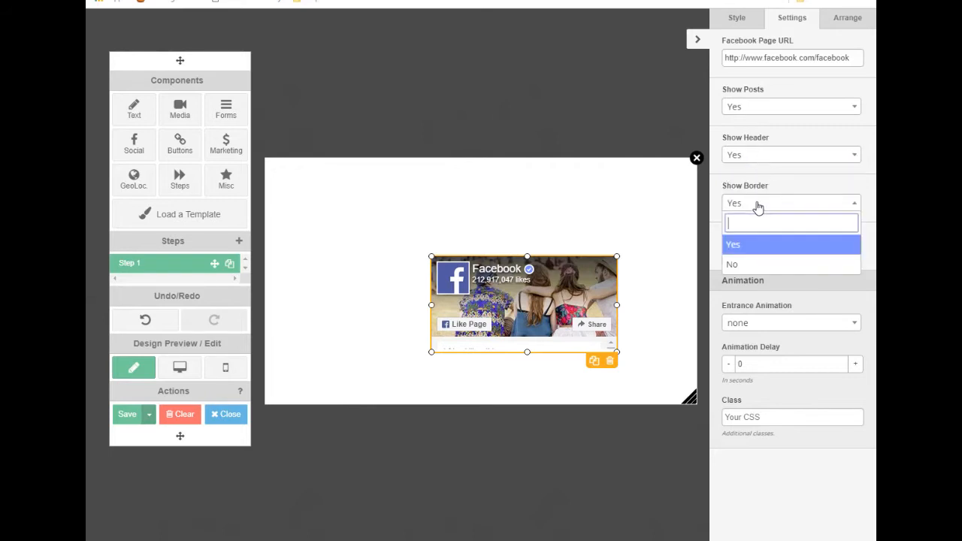
left_click(756, 206)
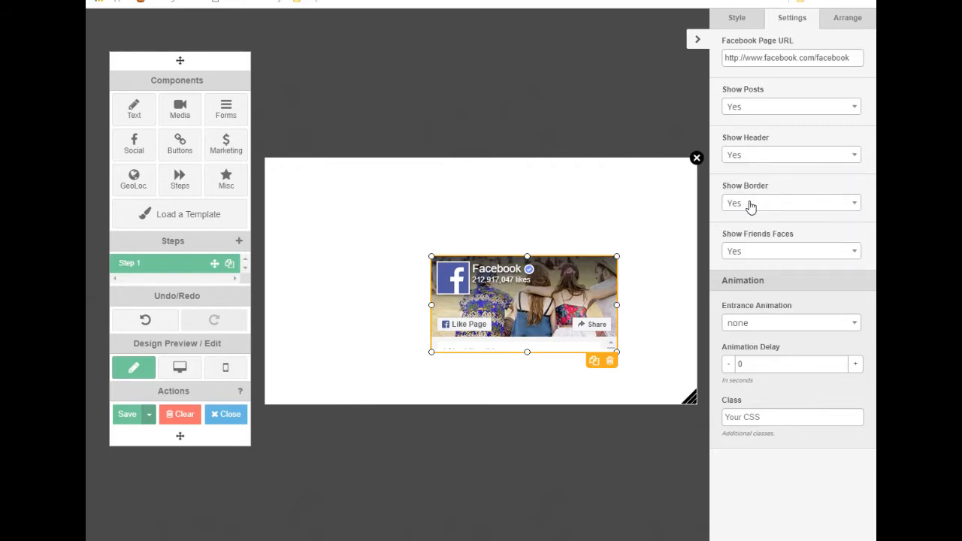
left_click(753, 255)
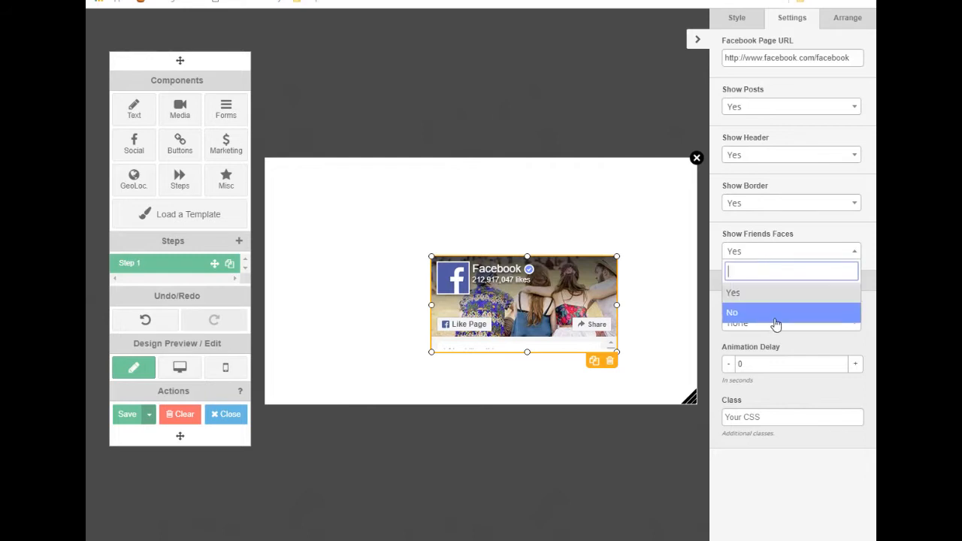
left_click(774, 253)
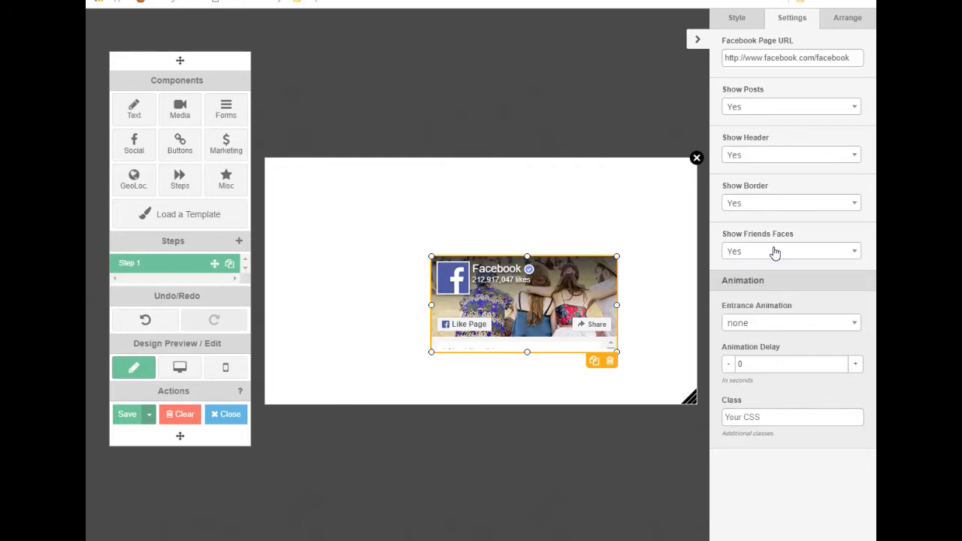
Set the Like Box's entrance animation to pulse and resize the box freehand to about 316 by 142 pixels.
left_click(788, 331)
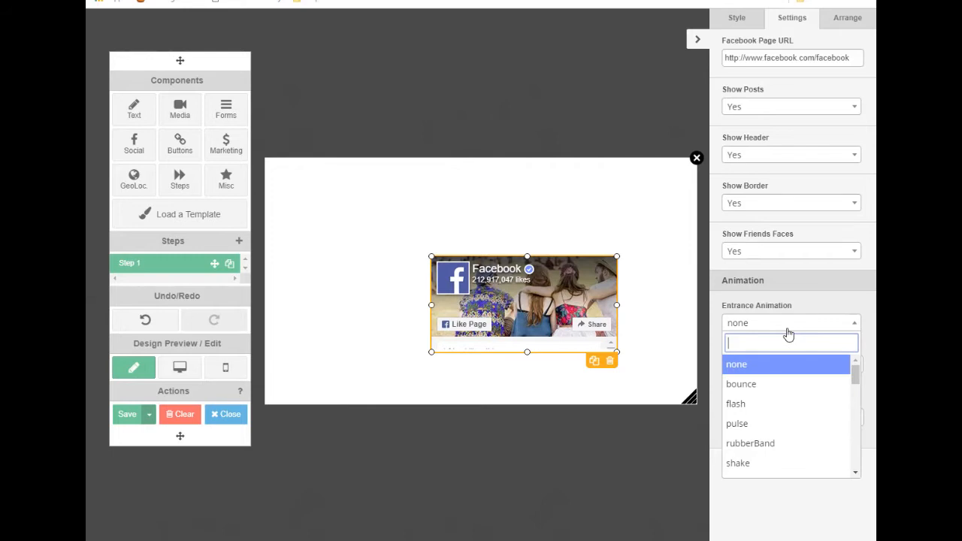
left_click(792, 424)
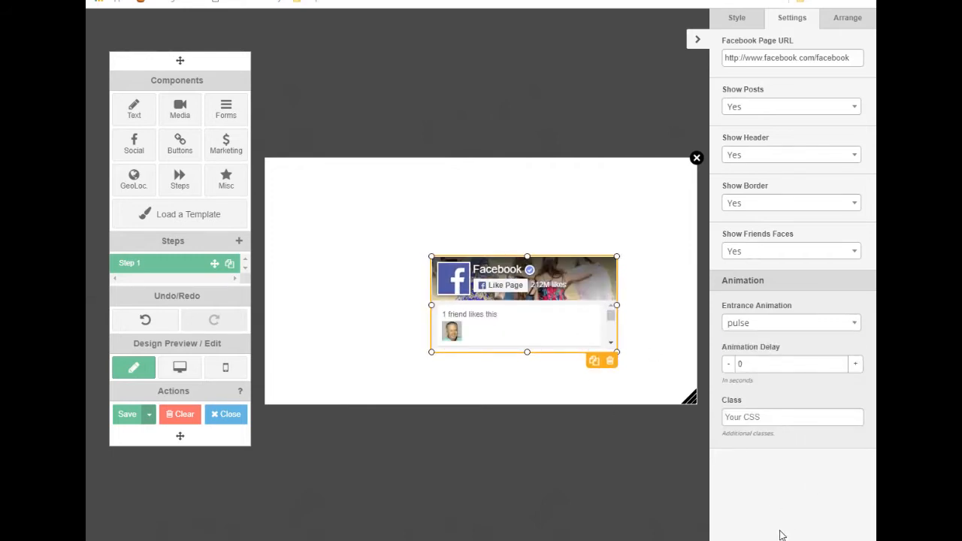
left_click(847, 21)
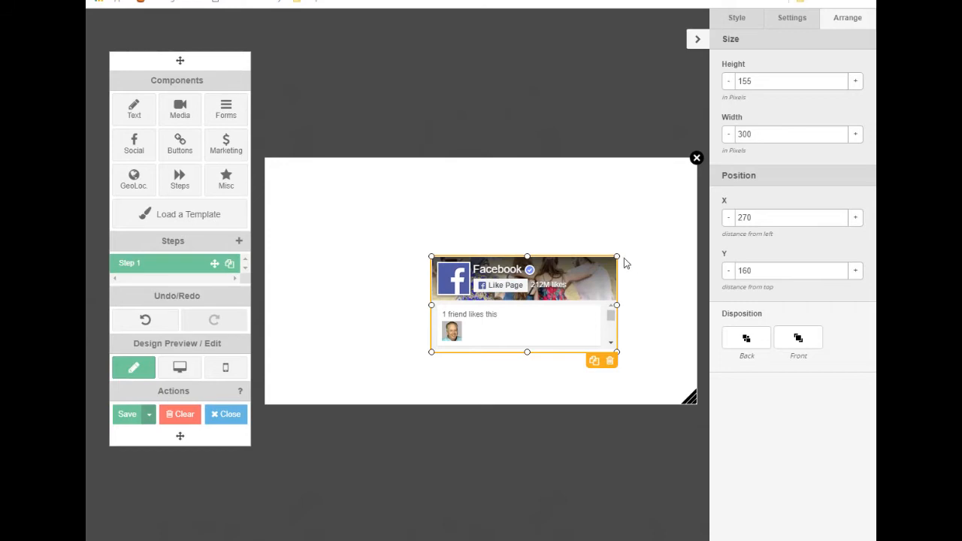
left_click_drag(617, 257, 610, 277)
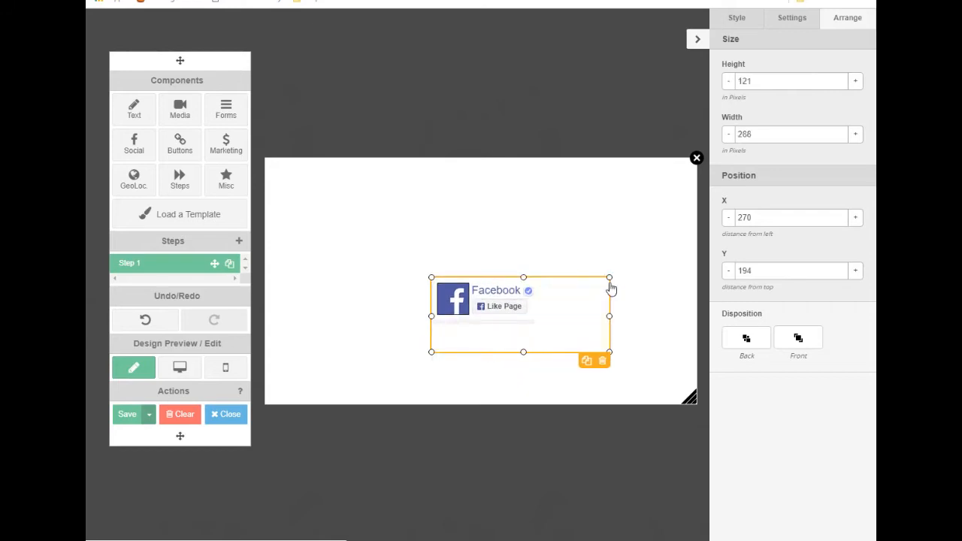
left_click_drag(609, 277, 628, 262)
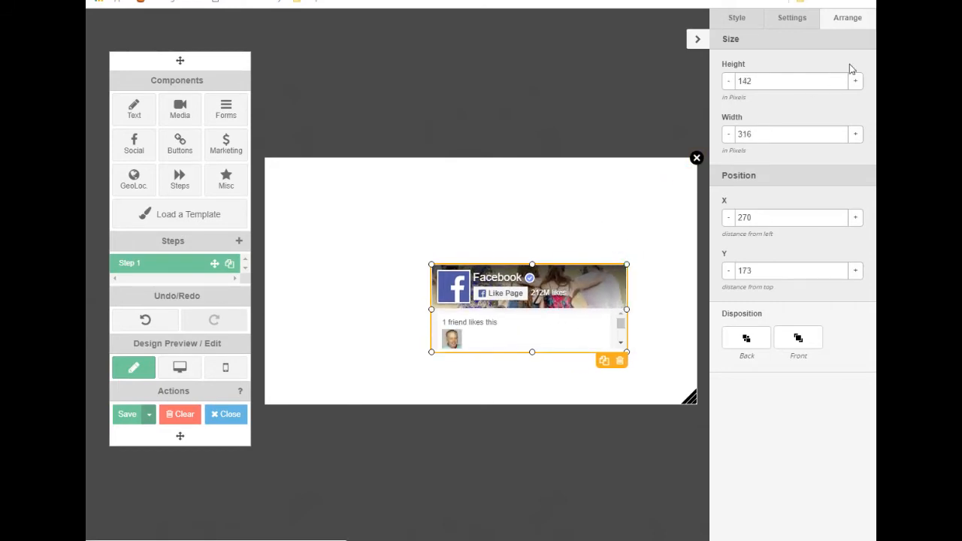
Set the Like Box's height to 70 pixels and its width to 158 pixels.
left_click(781, 84)
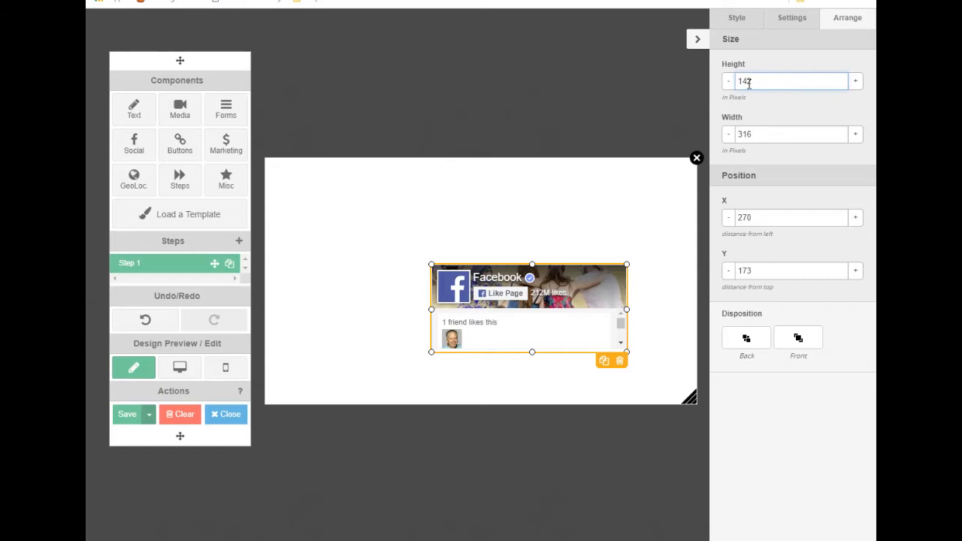
left_click_drag(749, 82, 737, 81)
double_click(744, 134)
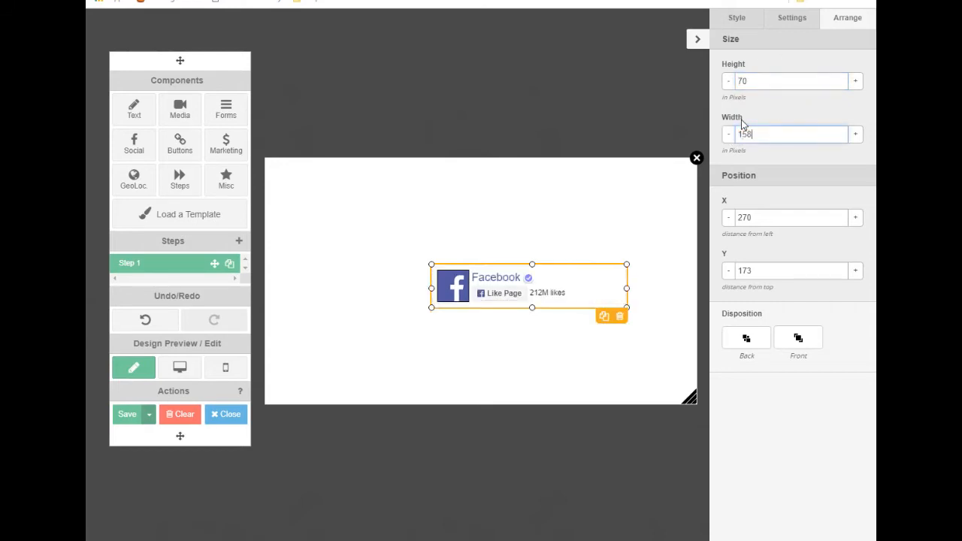
left_click(801, 427)
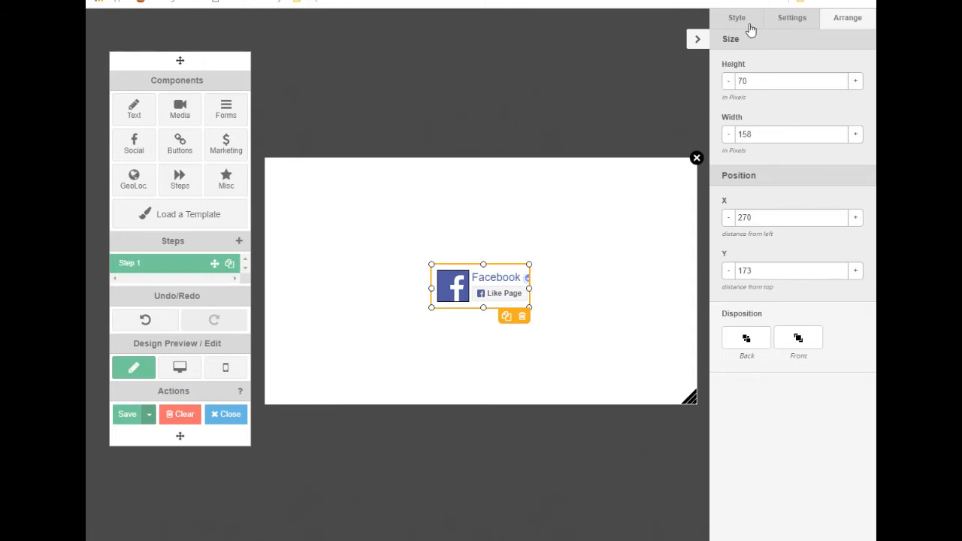
Replace the Facebook Like Box with a Google +1 Button at about X 240, Y 150.
left_click(522, 316)
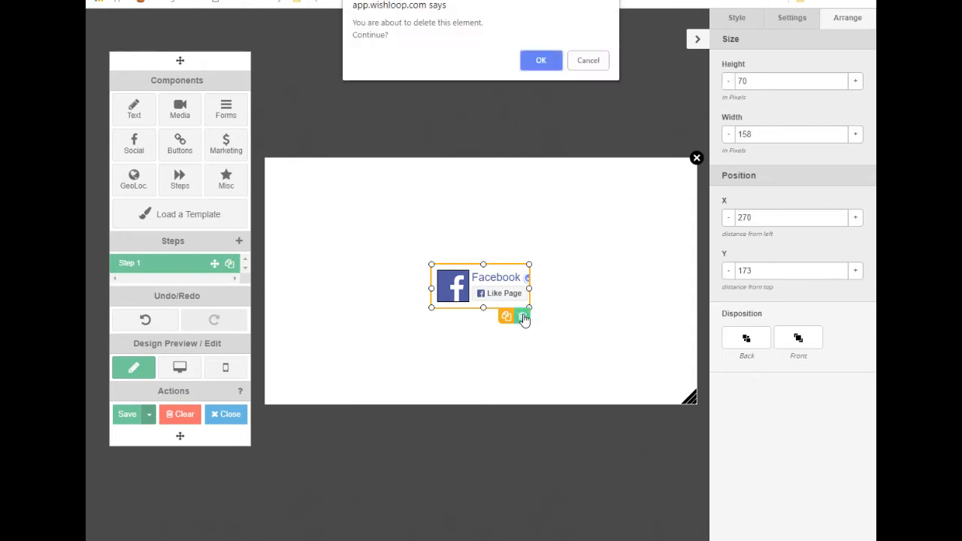
left_click(534, 61)
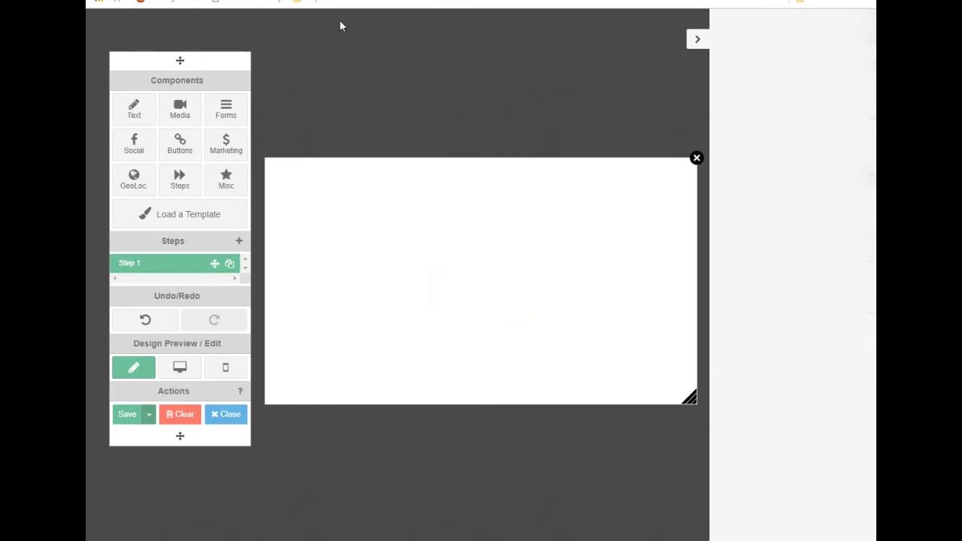
left_click(136, 149)
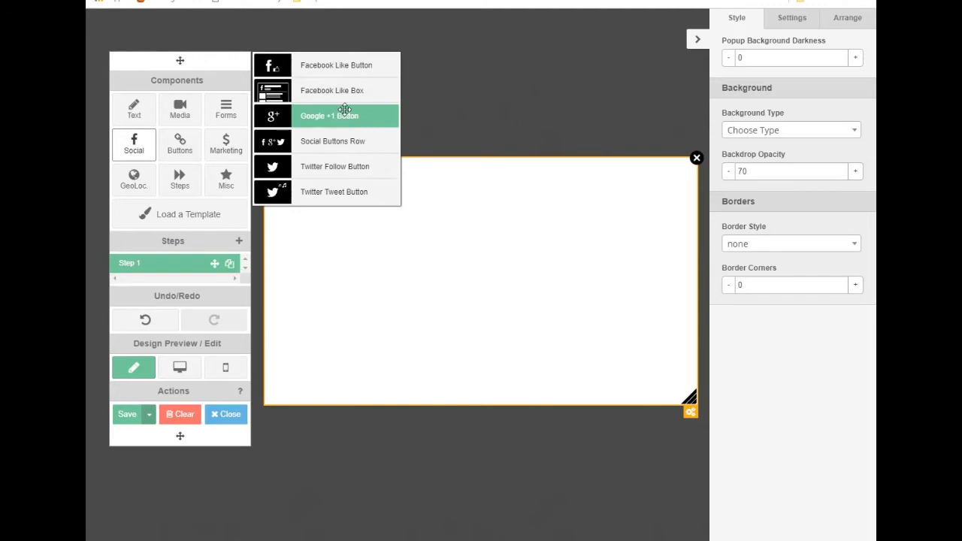
left_click_drag(344, 109, 508, 258)
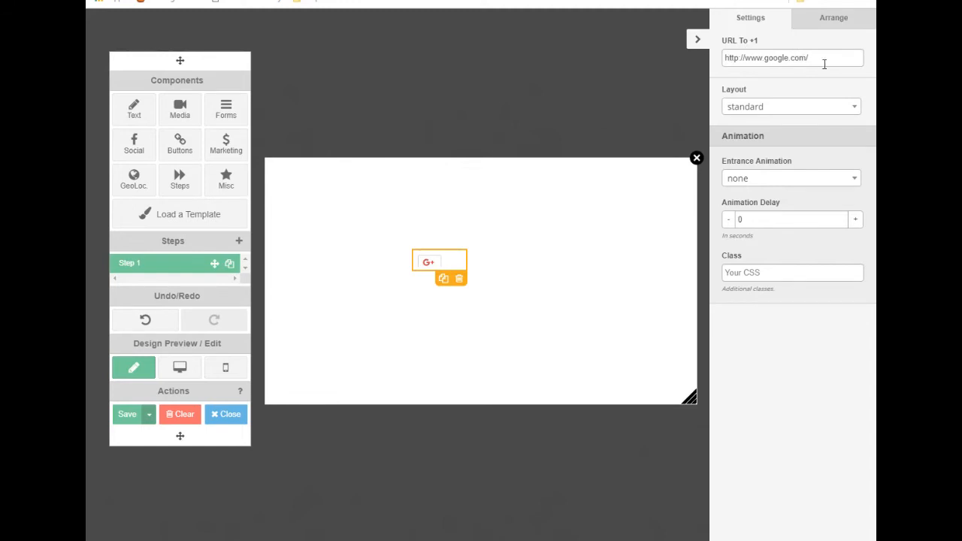
Try the small, medium and tall layouts on the Google +1 Button and set it back to standard.
left_click(778, 110)
left_click(769, 167)
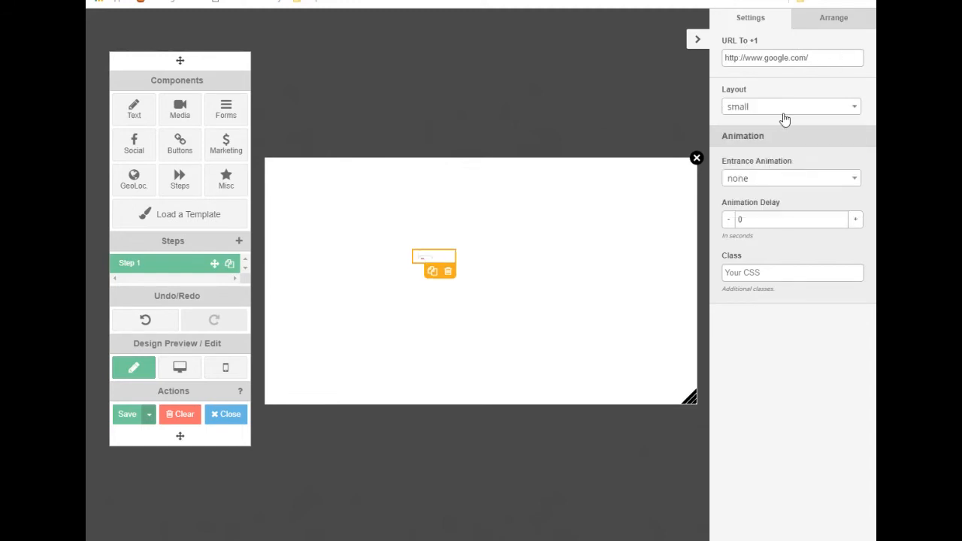
left_click(775, 112)
left_click(769, 188)
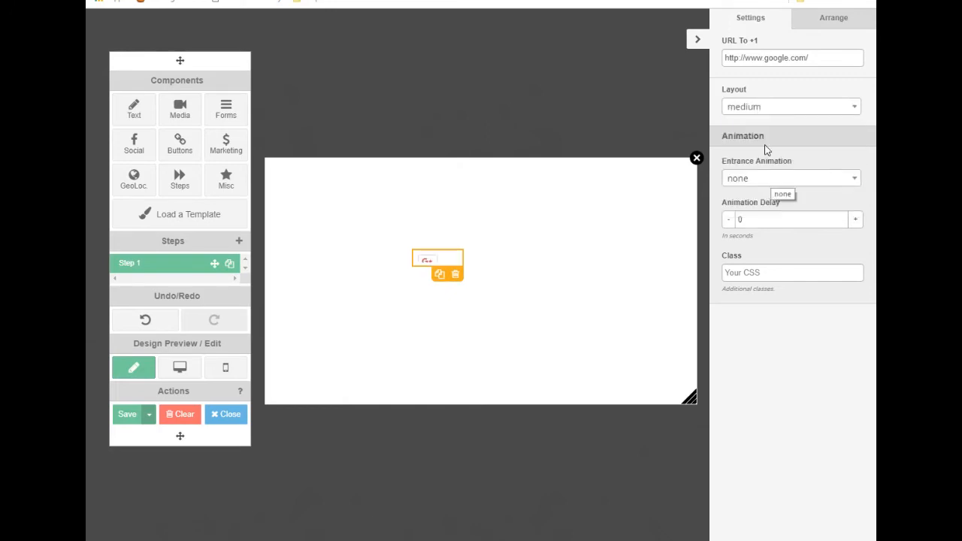
left_click(763, 108)
left_click(760, 209)
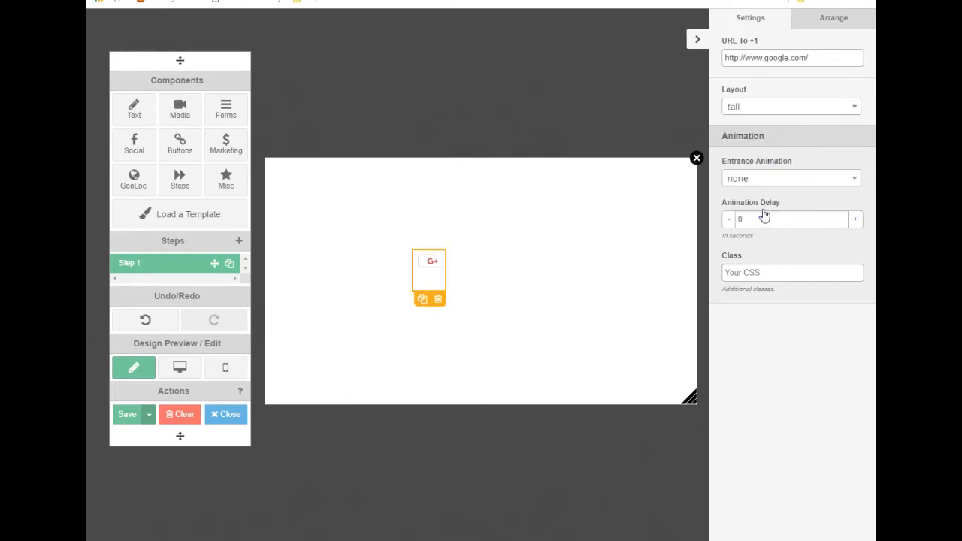
left_click(749, 110)
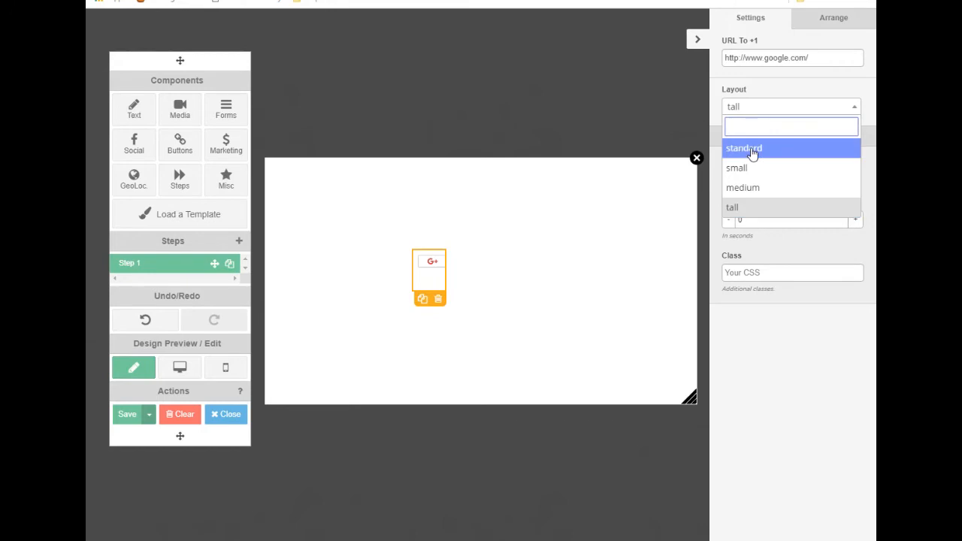
left_click(752, 148)
Examine the Google +1 Button's entrance animation choices and its size and position settings.
left_click(751, 187)
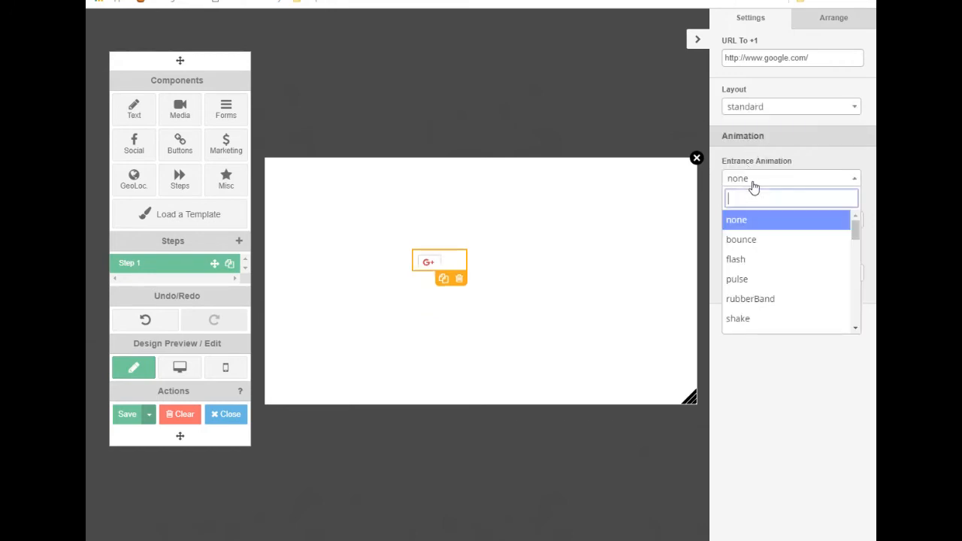
scroll(771, 260, "down", 2)
scroll(771, 267, "down", 2)
scroll(762, 260, "up", 4)
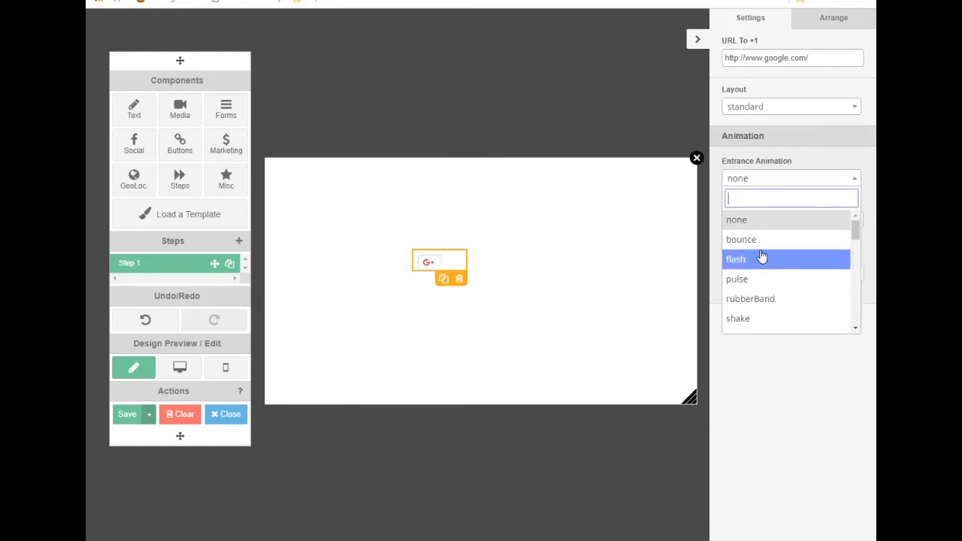
left_click(759, 371)
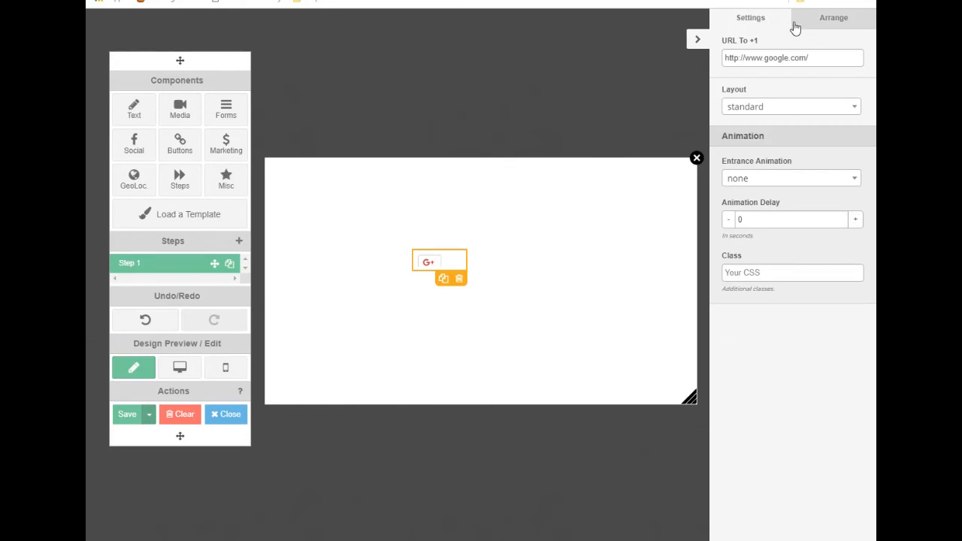
left_click(828, 21)
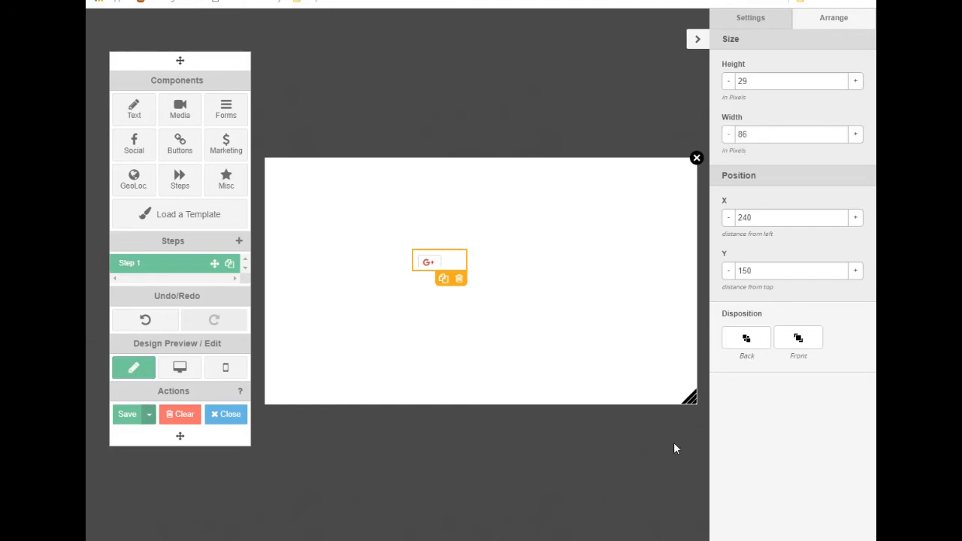
Delete the Google +1 Button from the popup and bring up the choice of social components.
left_click(459, 279)
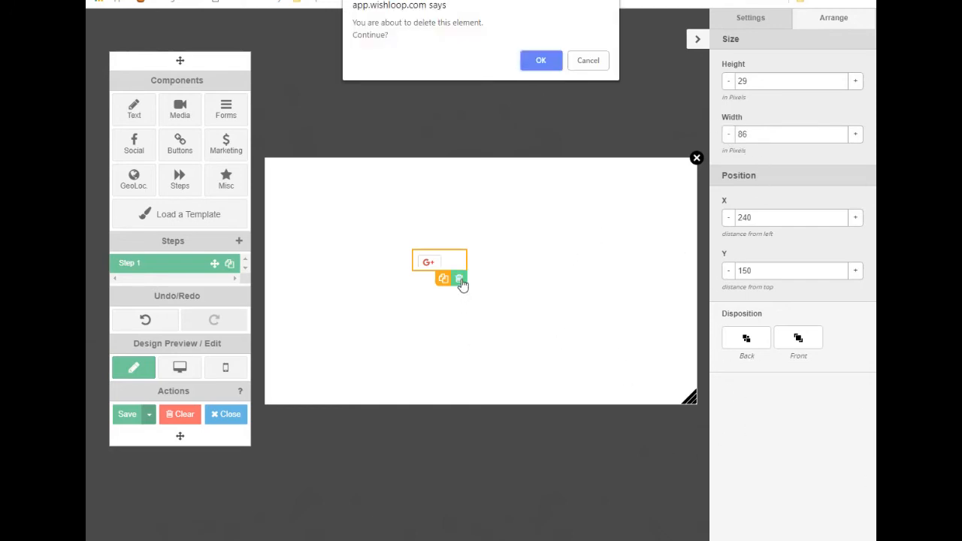
left_click(541, 63)
left_click(135, 159)
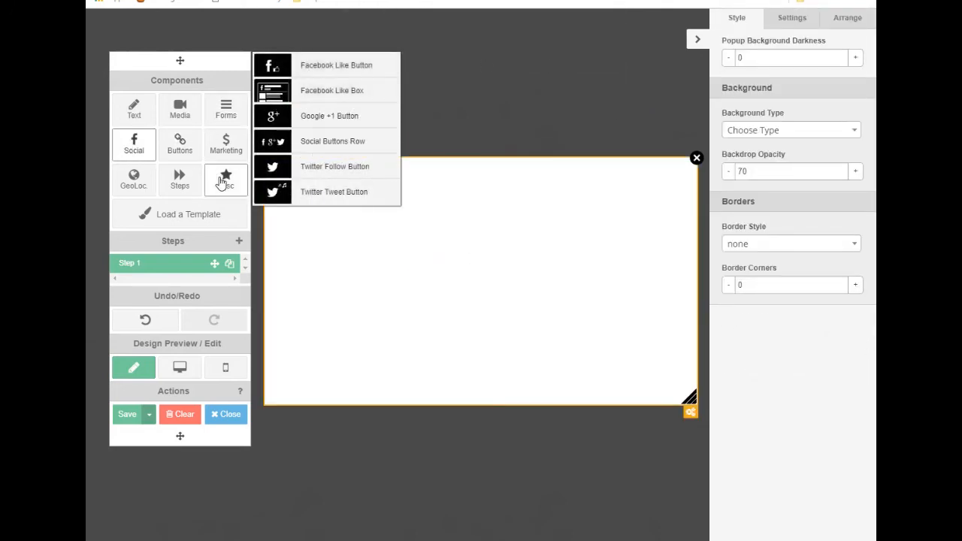
Add a Social Buttons Row to the popup at about X 240, Y 170 and review its animation, size and position settings.
left_click_drag(308, 144, 472, 279)
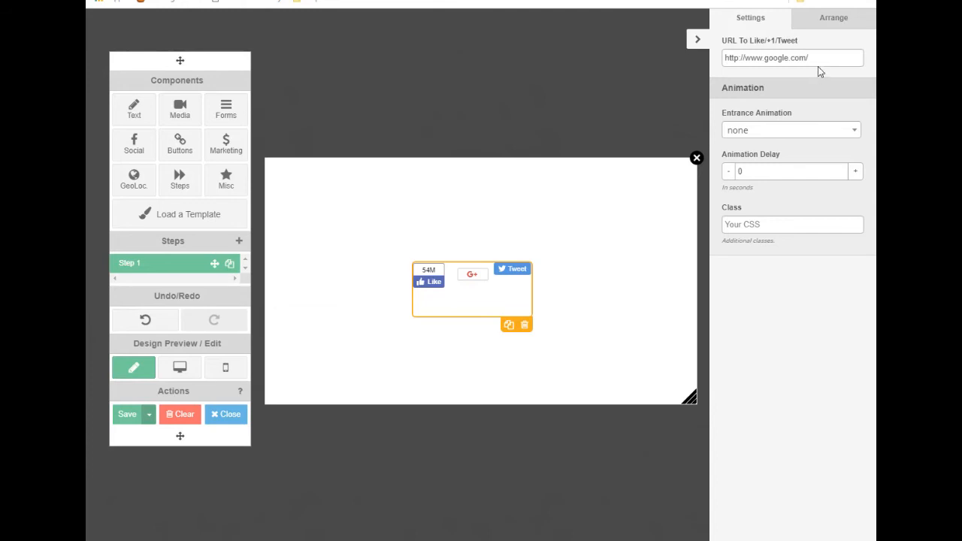
left_click(762, 133)
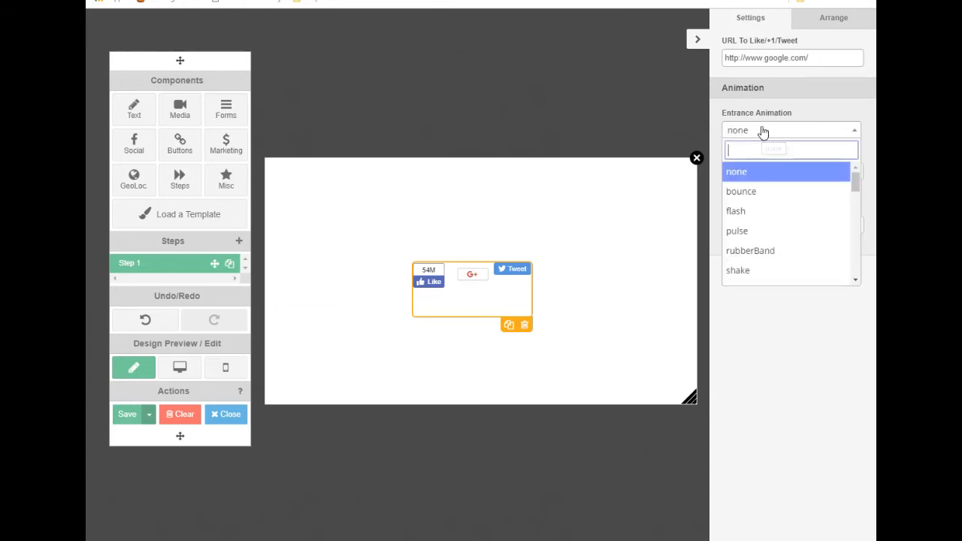
left_click(768, 420)
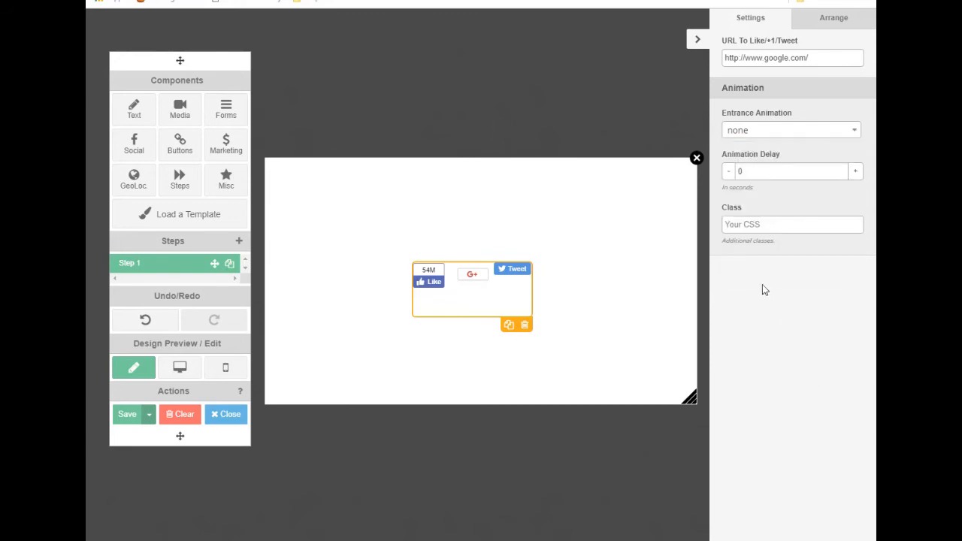
left_click(829, 24)
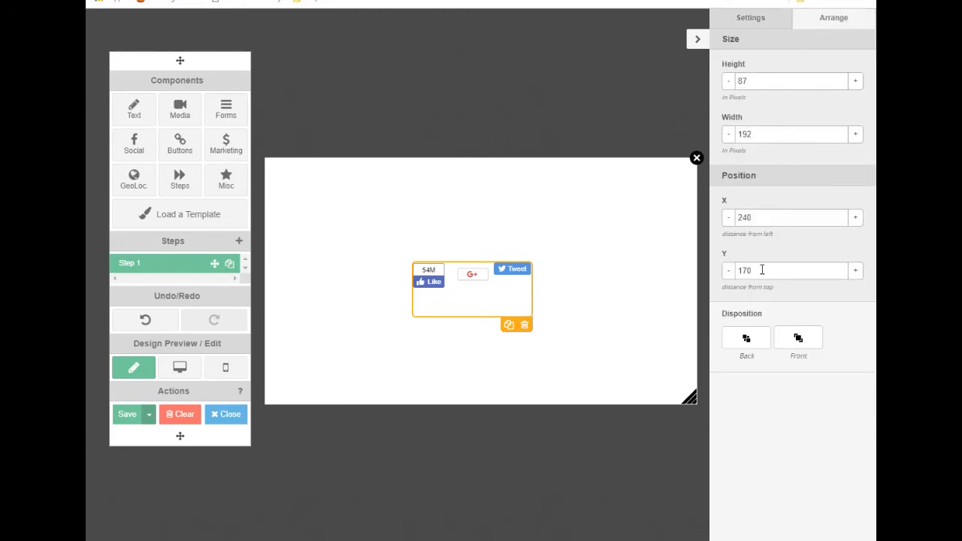
Replace the Social Buttons Row with a Twitter Follow Button at about X 103, Y 87.
left_click(525, 325)
left_click(539, 59)
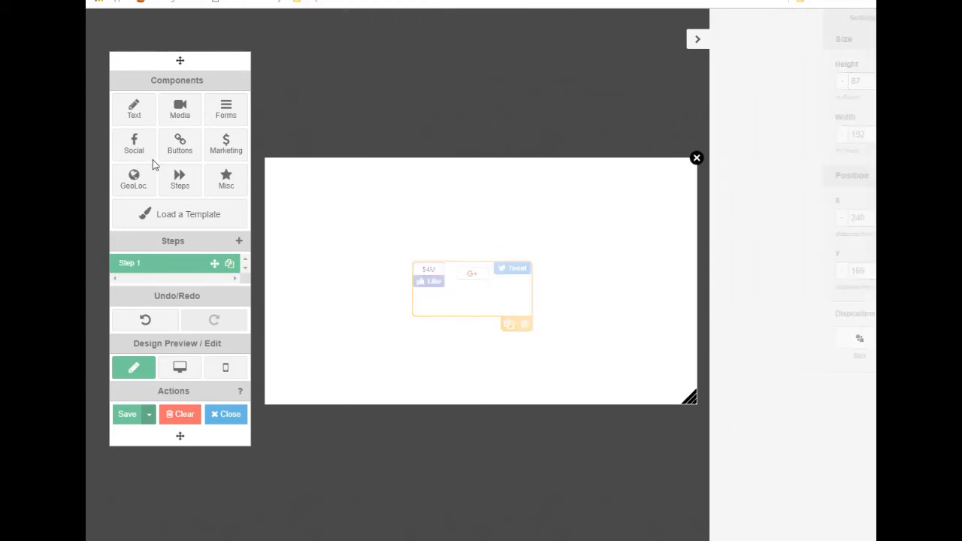
left_click(135, 146)
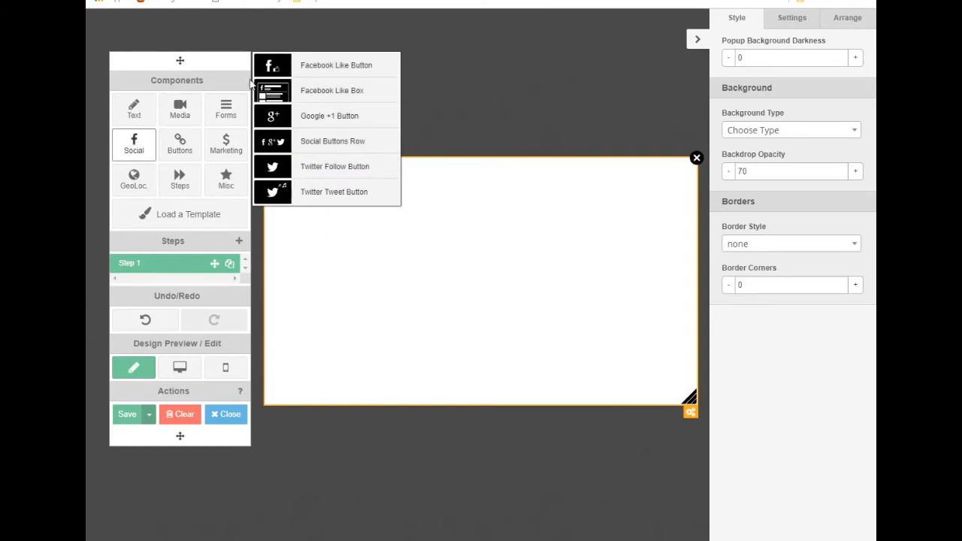
left_click_drag(311, 169, 389, 224)
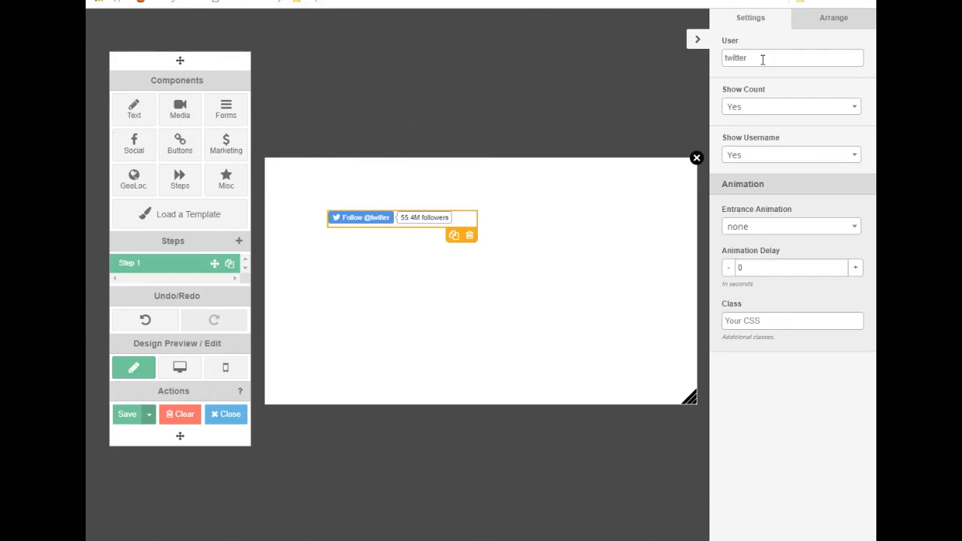
Try hiding the follower count and then the username on the Twitter Follow Button, setting each back to Yes.
left_click(764, 111)
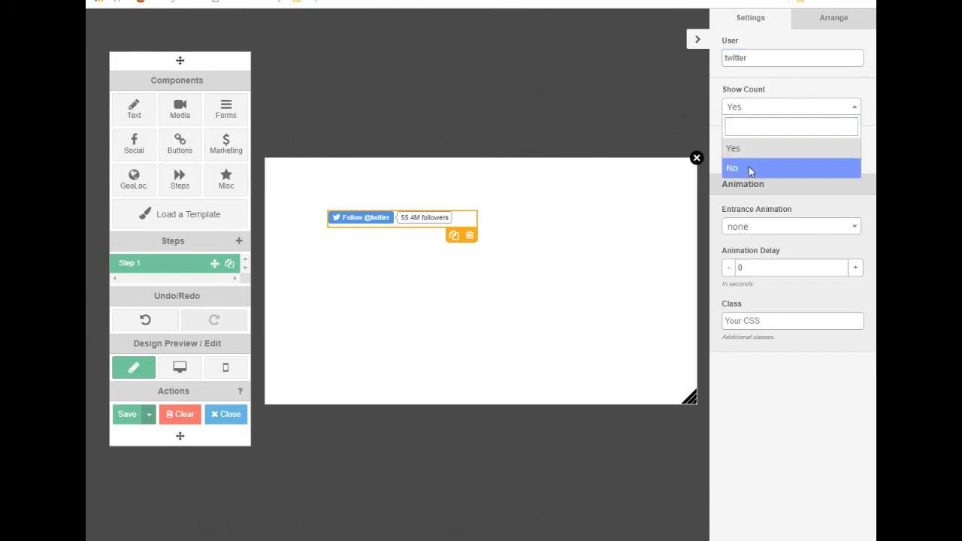
left_click(749, 166)
left_click(758, 107)
left_click(749, 149)
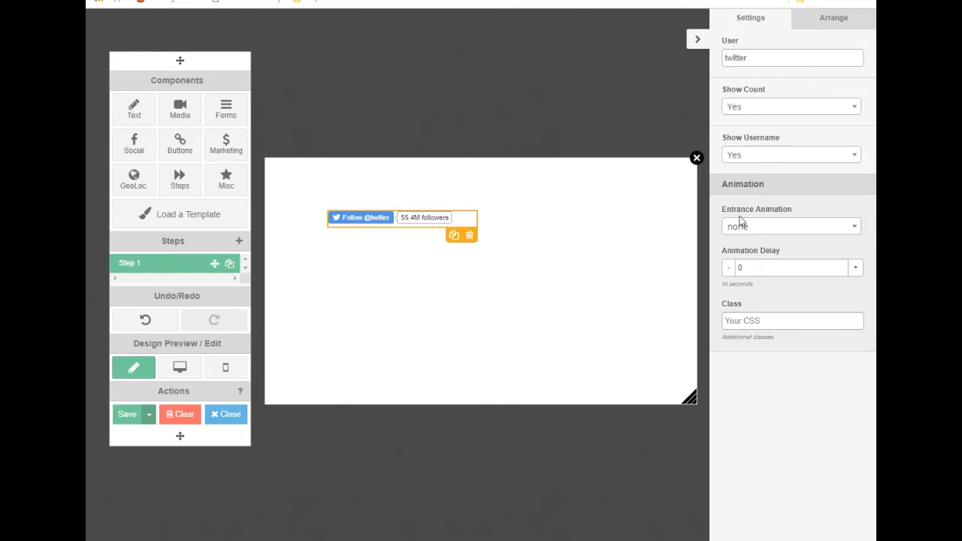
left_click(758, 157)
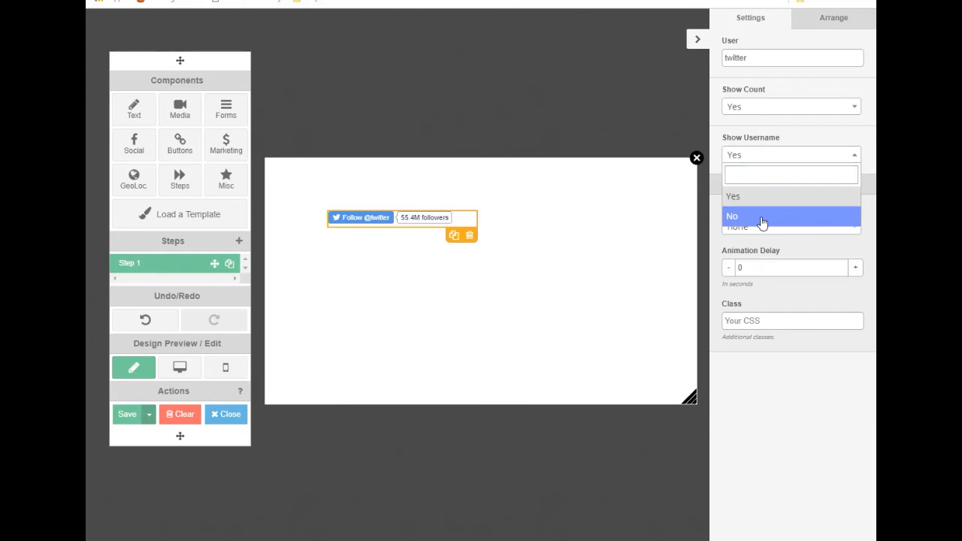
left_click(760, 217)
left_click(747, 157)
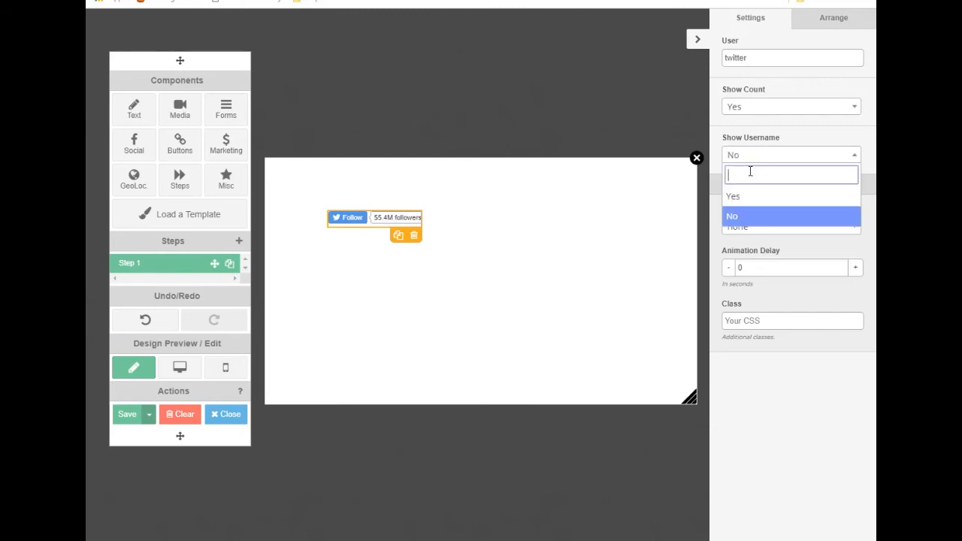
left_click(748, 197)
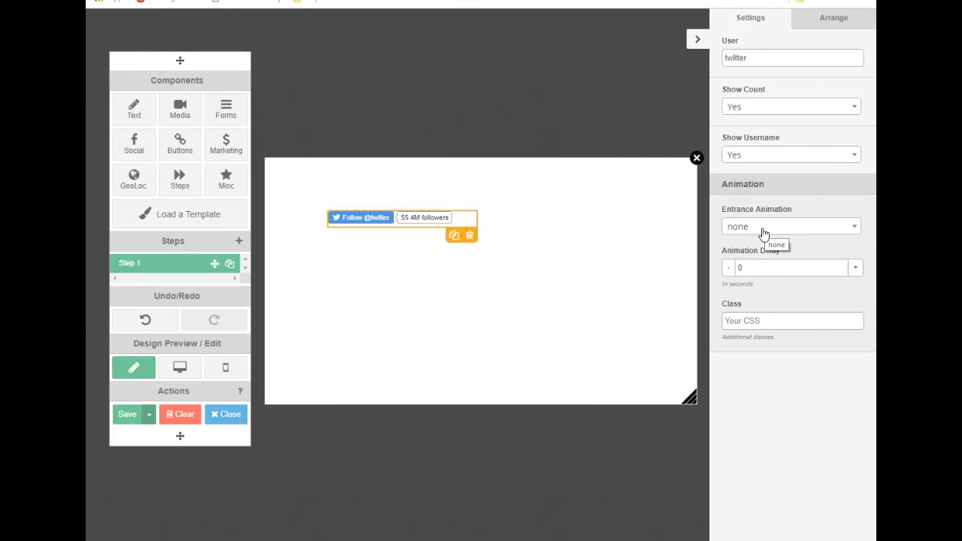
Check the Follow Button's size and position settings, and replace it with a Twitter Tweet Button at about X 360, Y 150.
left_click(833, 28)
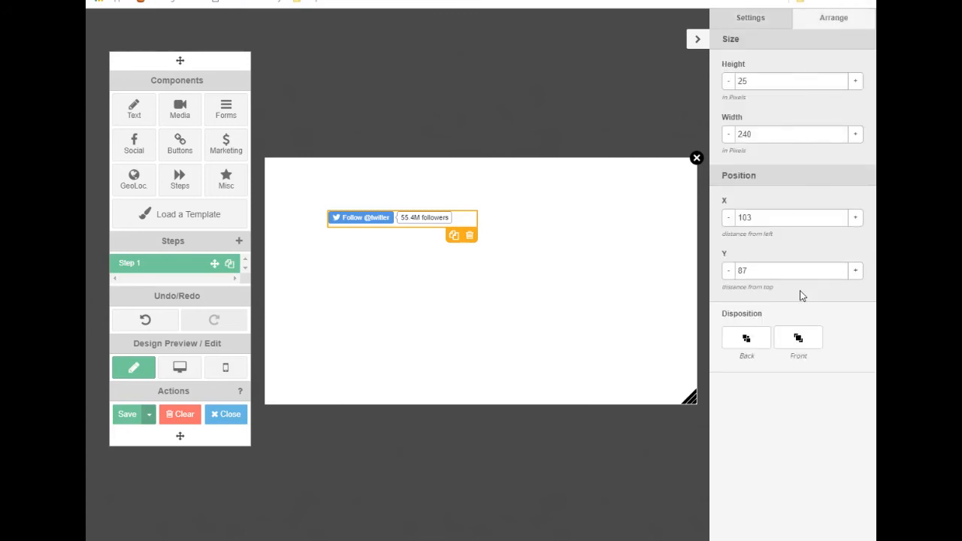
left_click(470, 237)
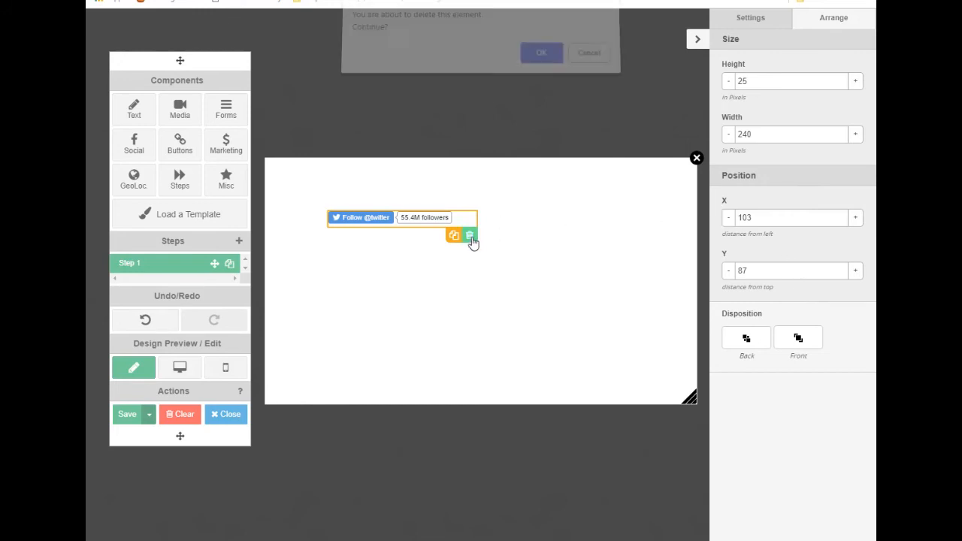
left_click(540, 56)
left_click(129, 145)
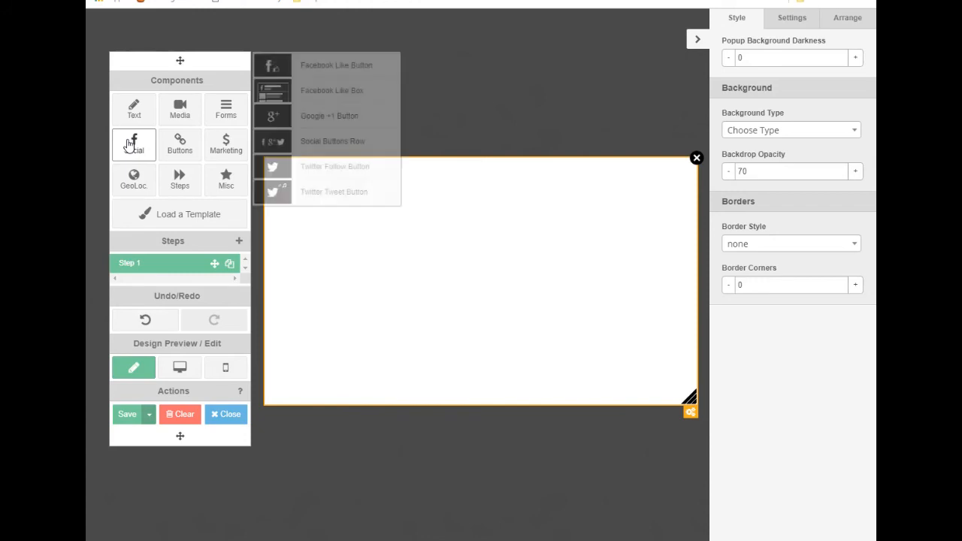
left_click_drag(321, 193, 565, 266)
mouse_move(484, 267)
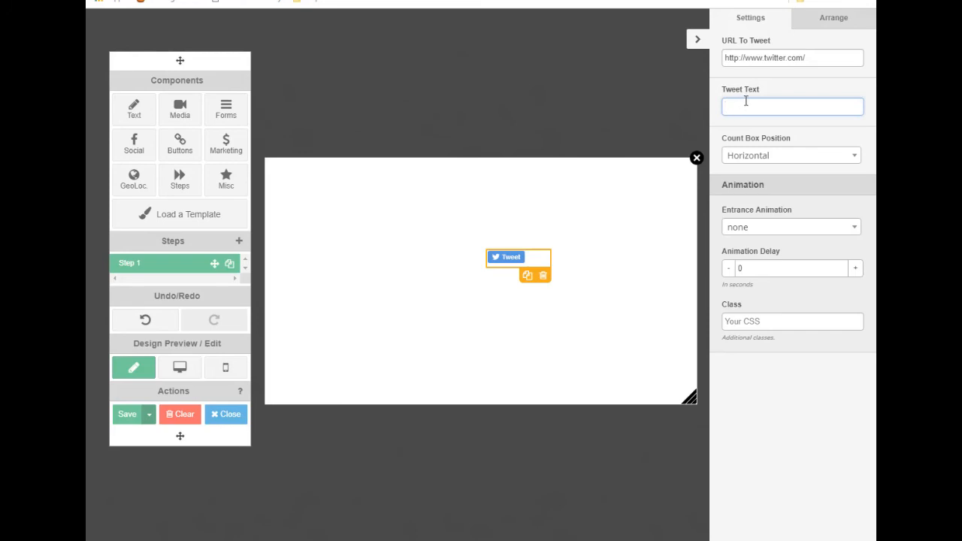
Try the Vertical and Disable count box positions on the Tweet Button and set it back to Horizontal.
left_click(746, 157)
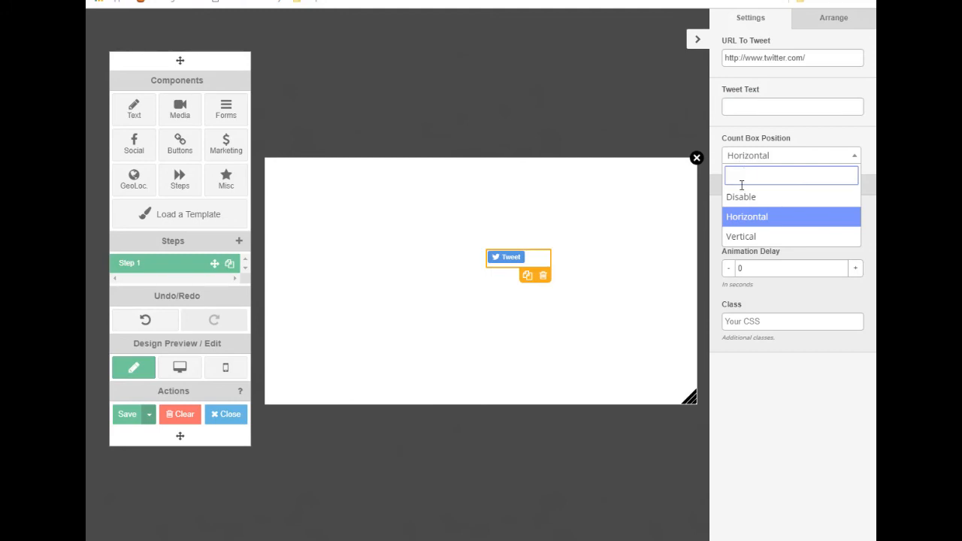
left_click(741, 237)
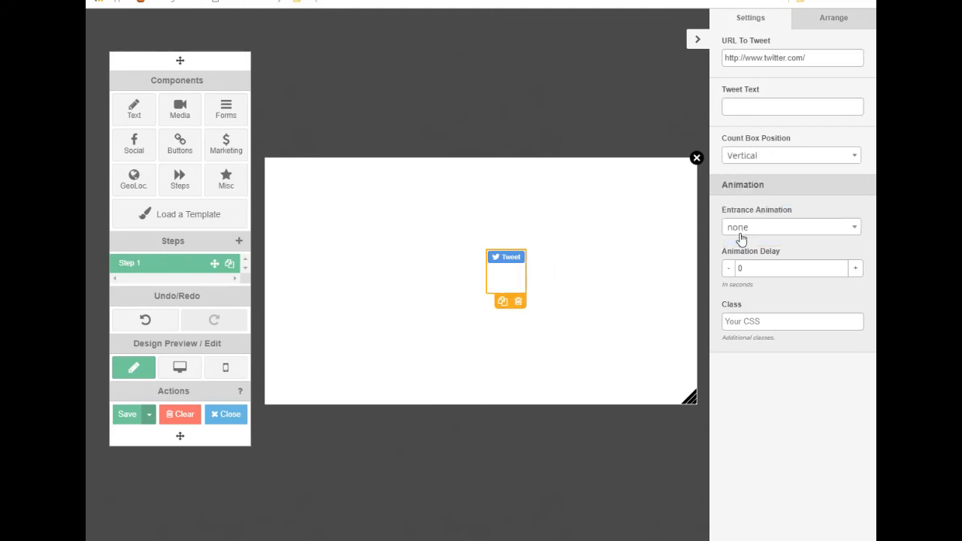
left_click(748, 158)
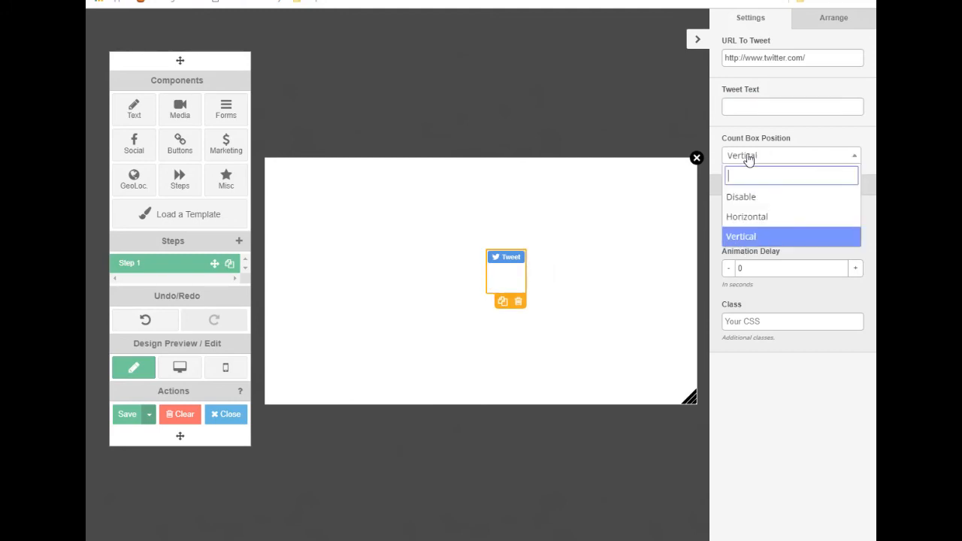
left_click(749, 217)
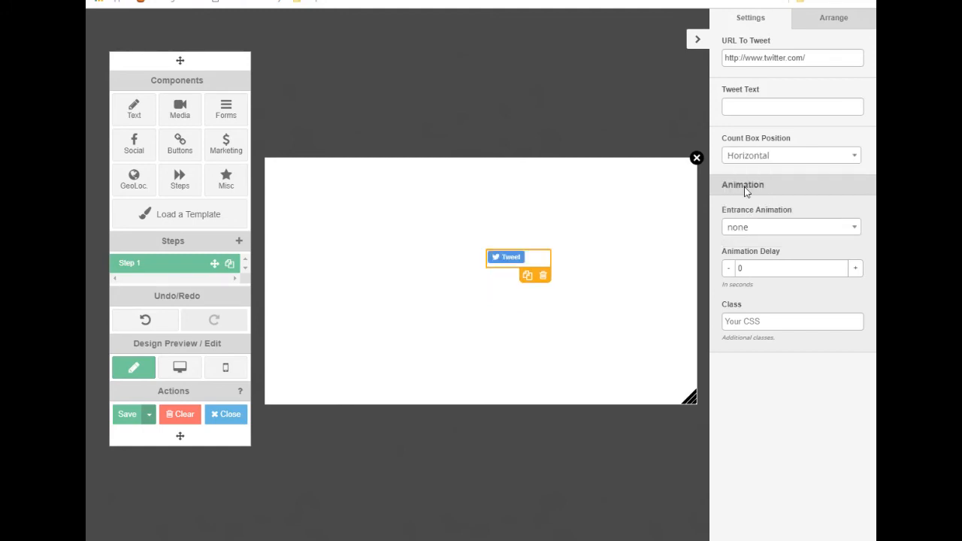
left_click(747, 158)
left_click(747, 199)
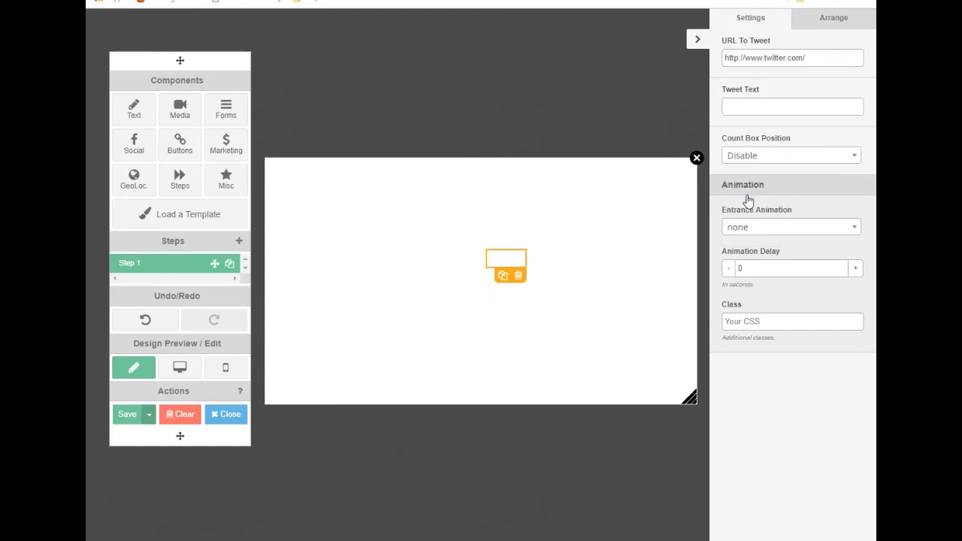
left_click(753, 161)
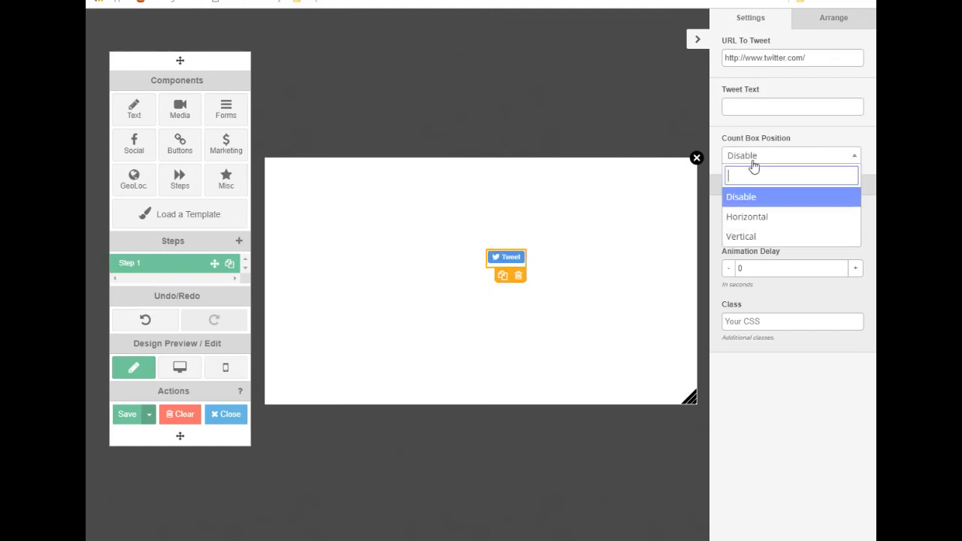
left_click(749, 217)
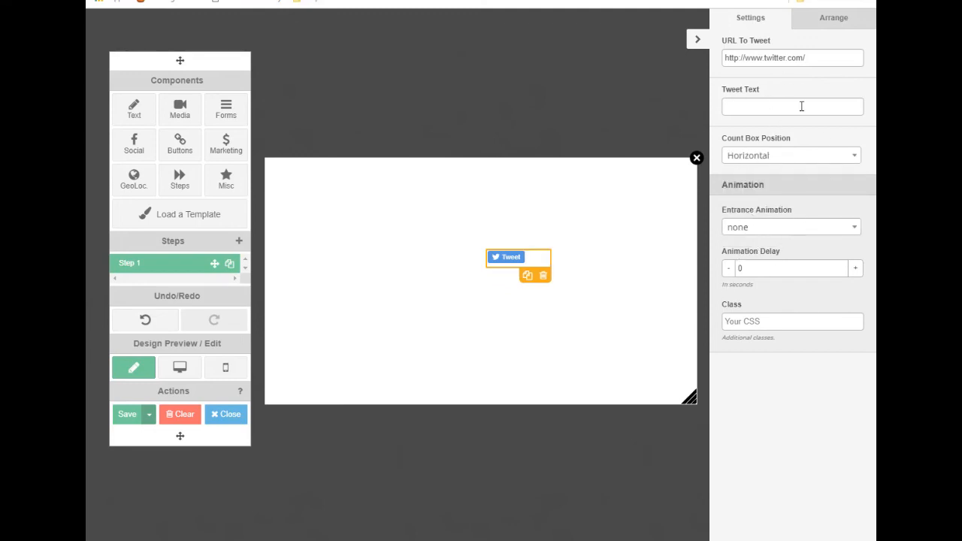
Review the Tweet Button's size and position settings and delete it from the popup.
left_click(826, 21)
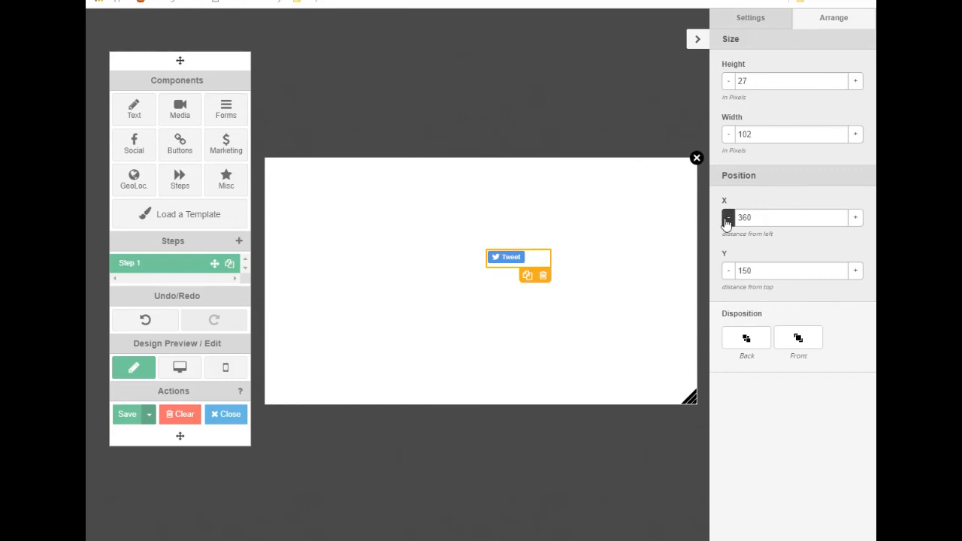
left_click(544, 277)
left_click(542, 59)
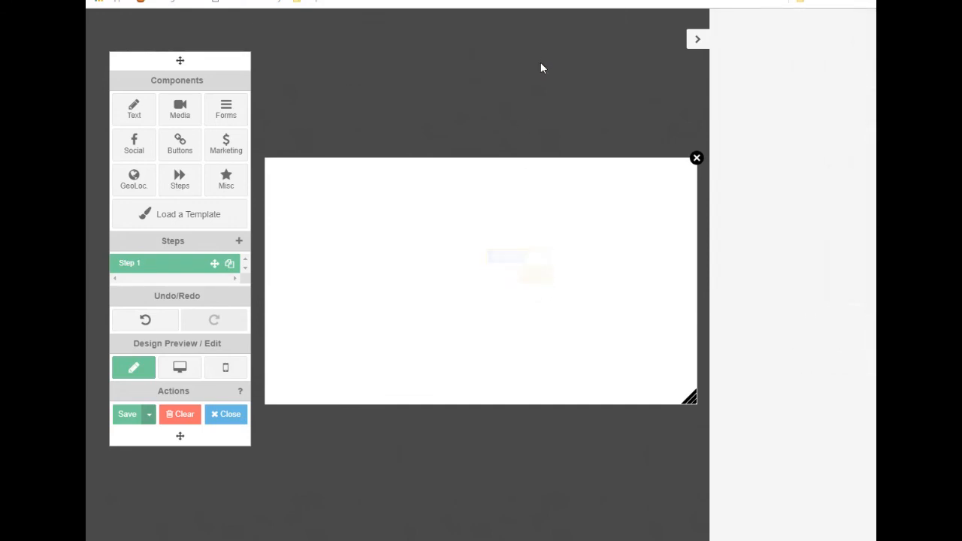
left_click(443, 147)
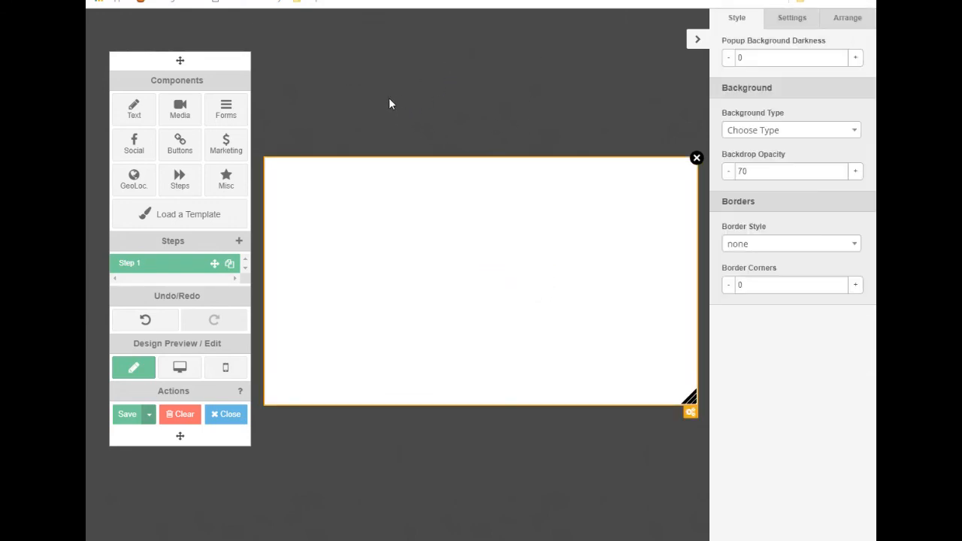